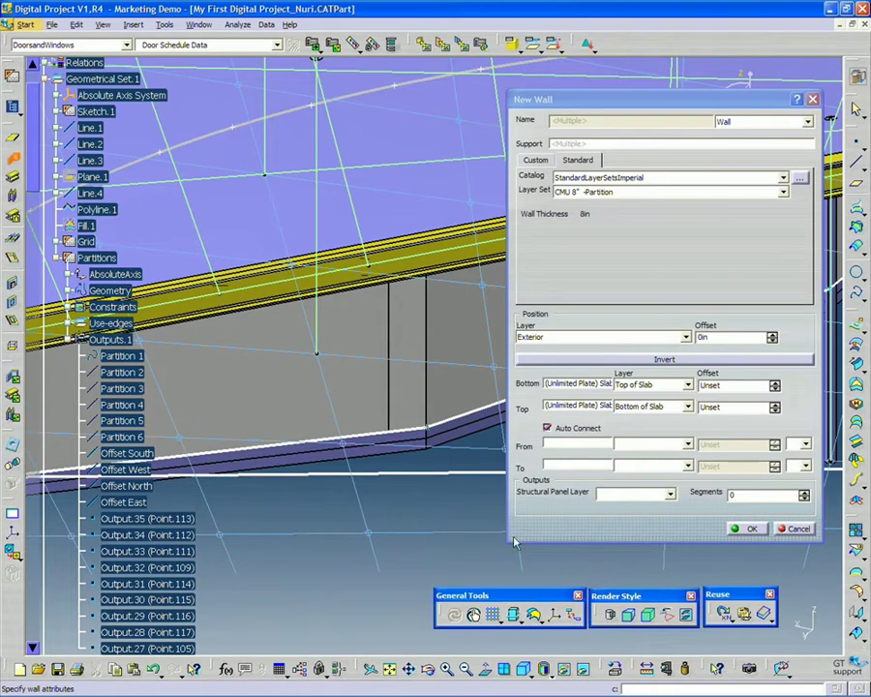
- Turn off Auto Connect for the new walls and examine how their corners meet
click(548, 428)
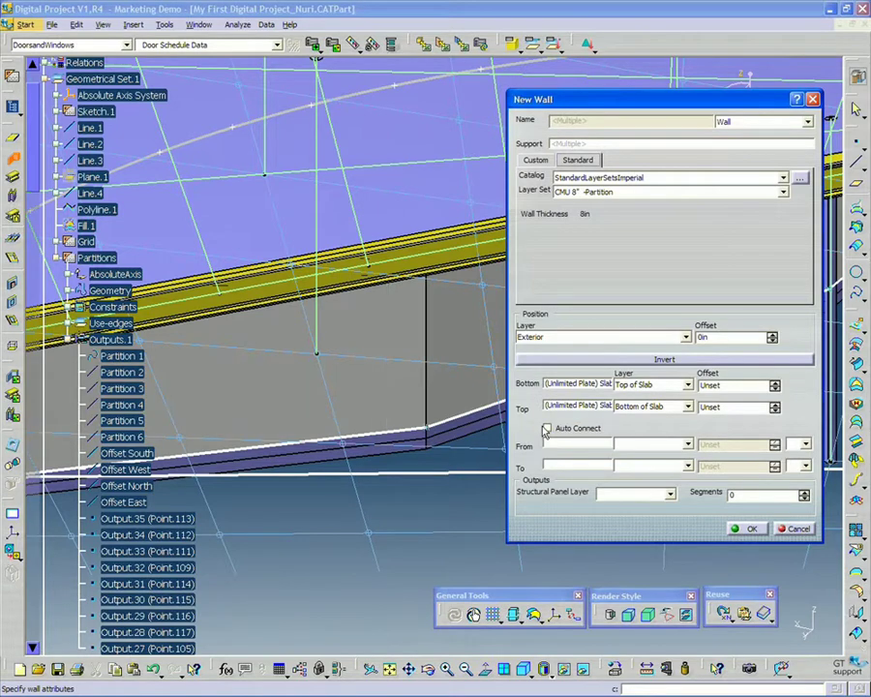
middle_drag(318, 336, 242, 261)
middle_drag(320, 425, 468, 339)
middle_drag(295, 556, 264, 502)
middle_drag(325, 479, 397, 440)
middle_drag(279, 309, 289, 411)
middle_drag(281, 368, 290, 329)
middle_drag(416, 426, 361, 355)
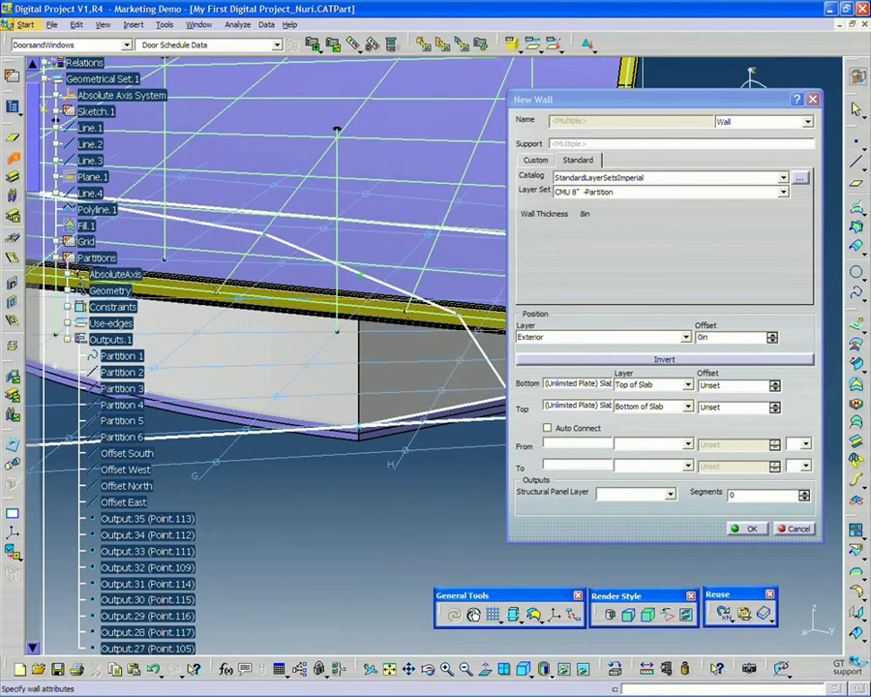
middle_drag(374, 429, 351, 482)
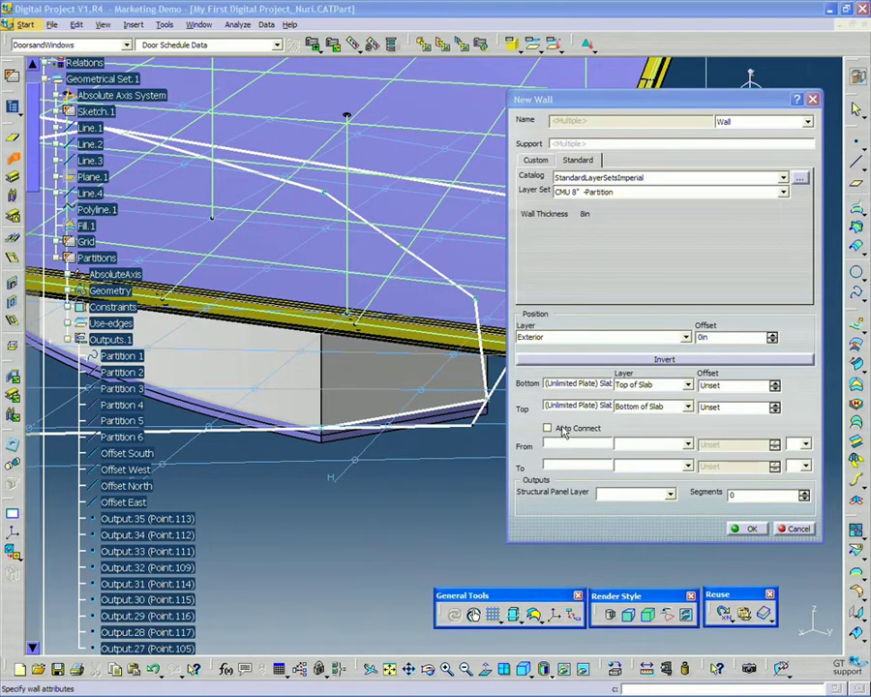
- Turn Auto Connect back on for the CMU 8" partition walls and create them
click(564, 432)
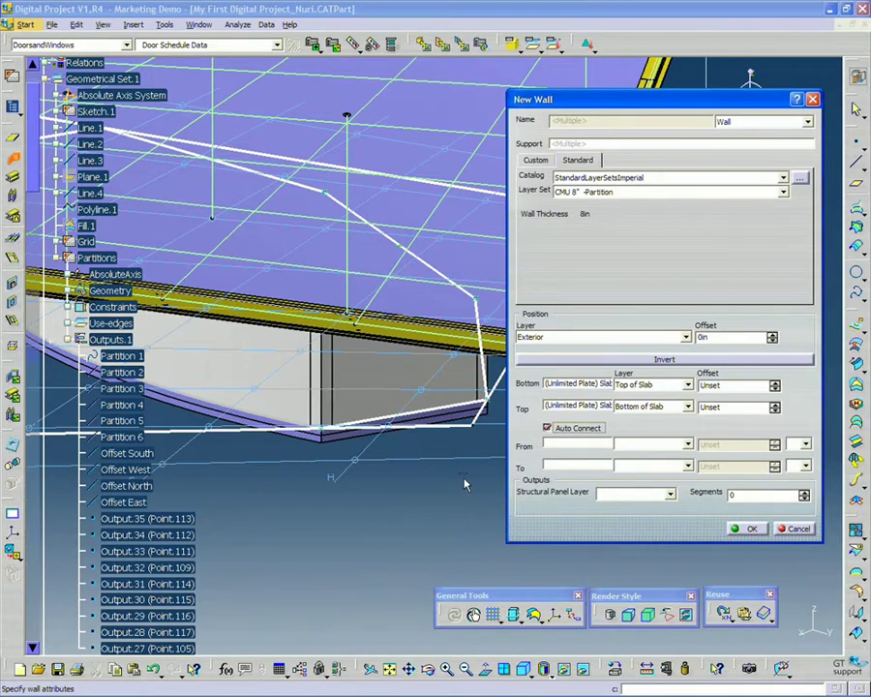
middle_drag(463, 480, 329, 479)
middle_drag(416, 454, 527, 443)
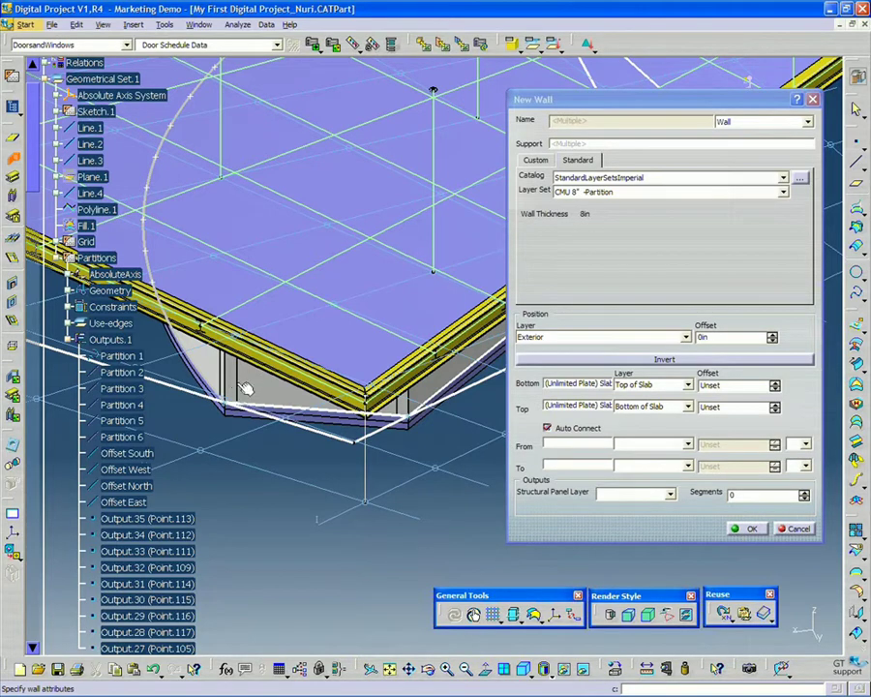
click(751, 529)
- Edit the curved wall on Partition 1, setting its From layer to Exterior and its To layer to Interior
middle_drag(290, 387, 435, 373)
middle_drag(206, 460, 518, 321)
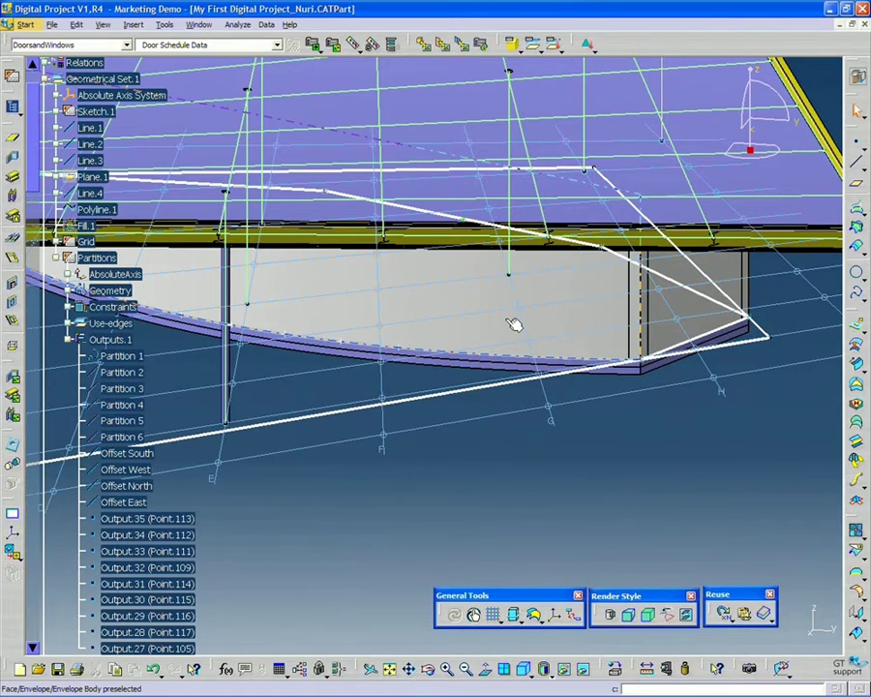
double_click(515, 324)
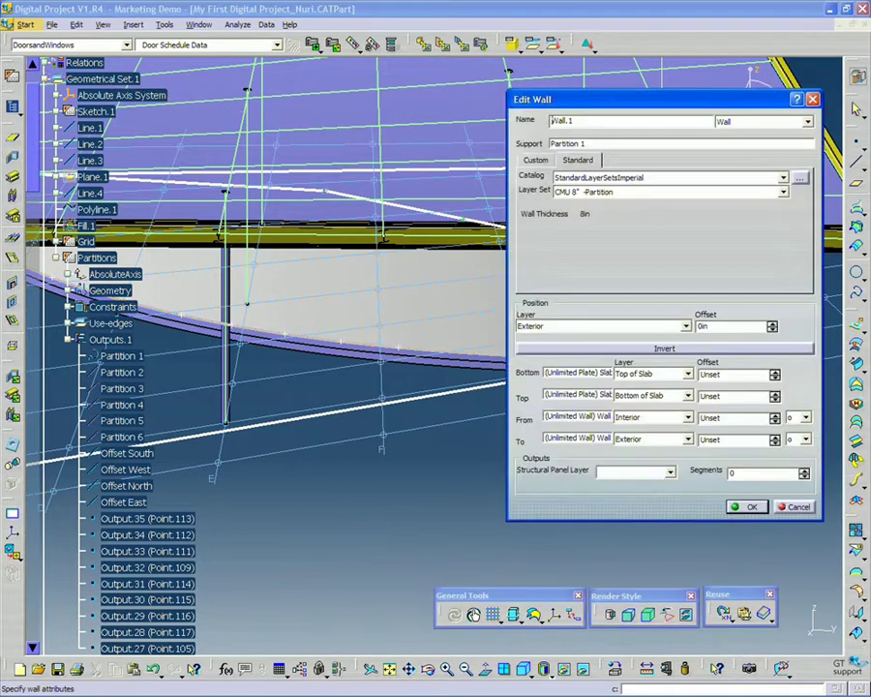
middle_drag(330, 307, 306, 338)
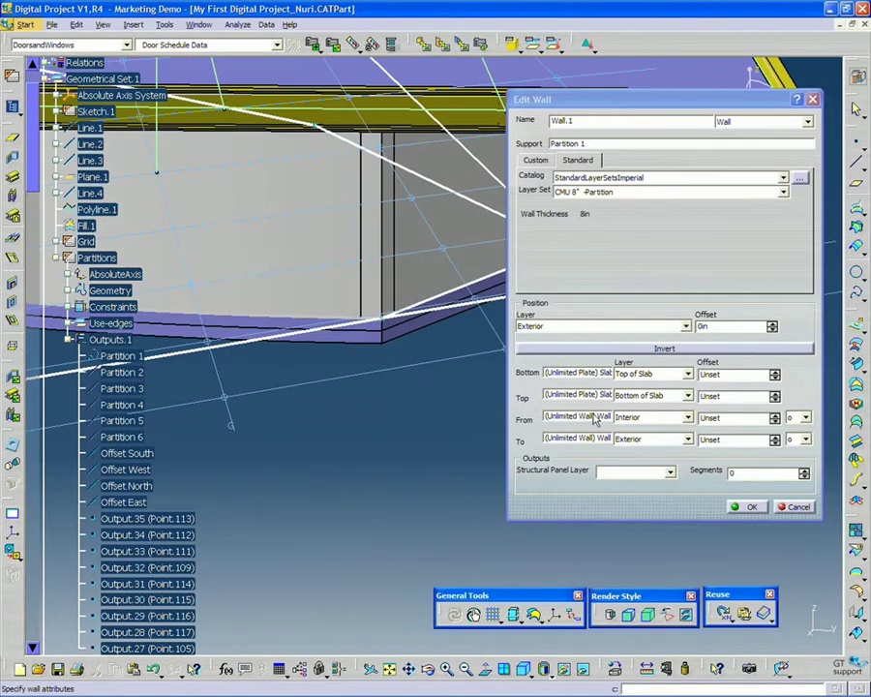
click(605, 416)
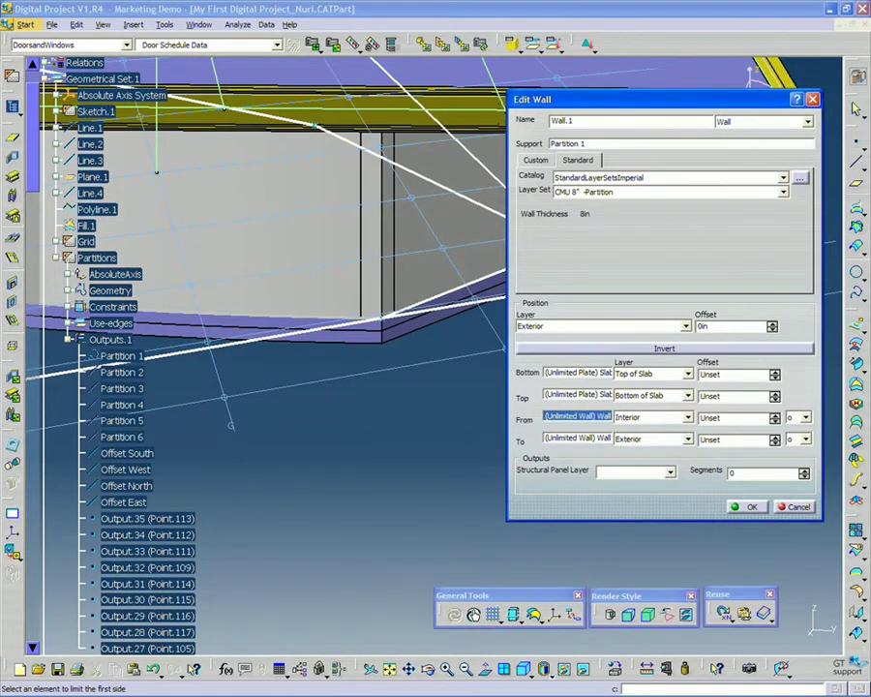
click(636, 418)
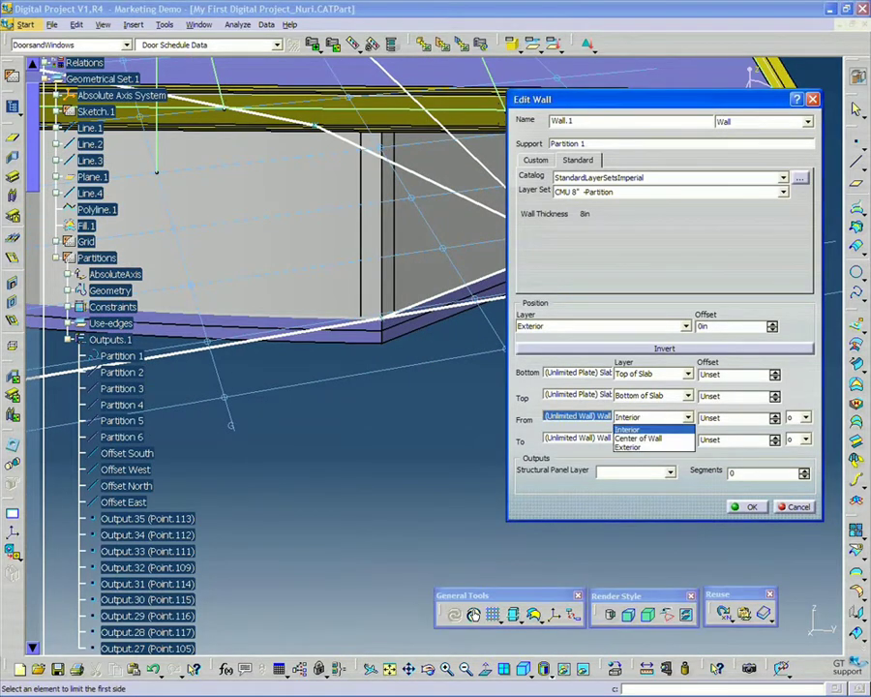
click(631, 448)
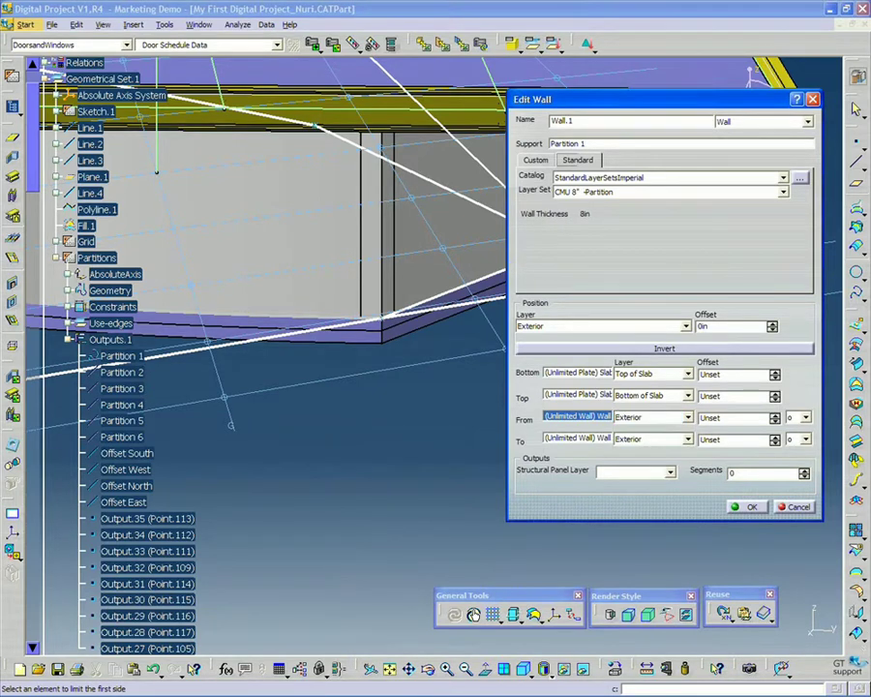
click(688, 440)
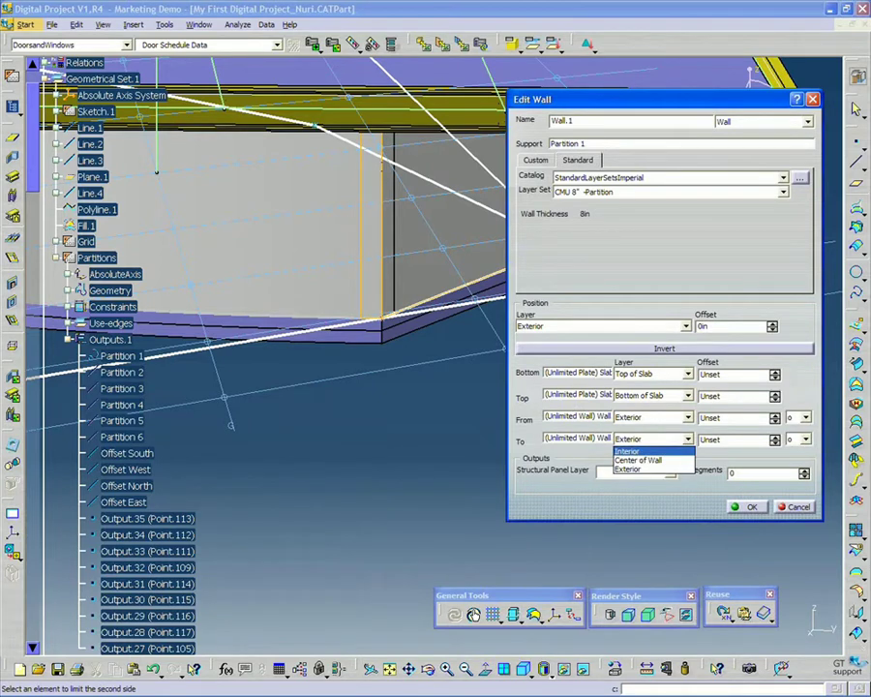
click(629, 451)
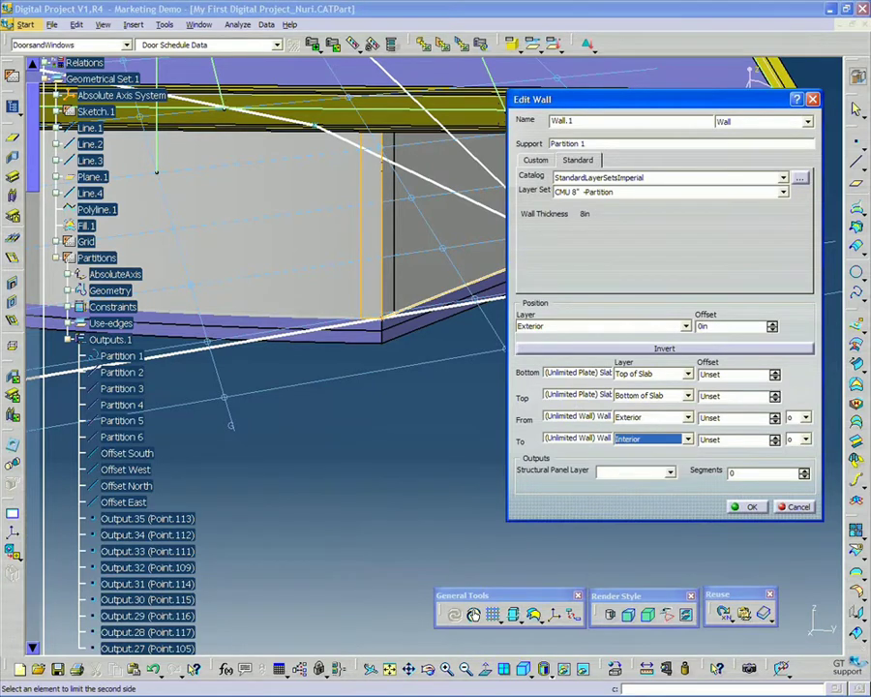
click(748, 513)
- Inspect the curved wall's end joints with the neighbouring walls and save the part
middle_drag(619, 416, 426, 348)
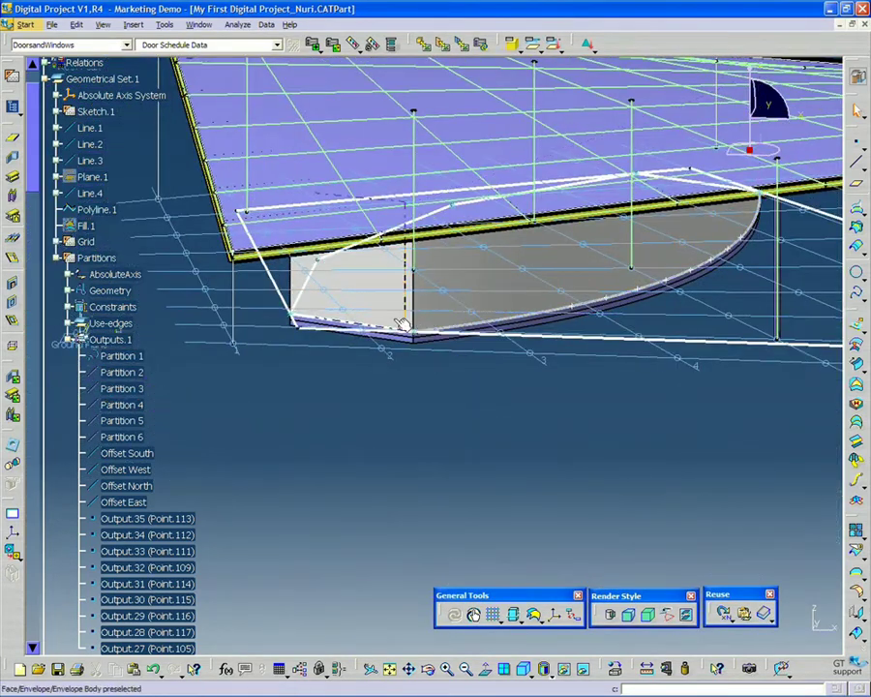
middle_drag(242, 383, 566, 368)
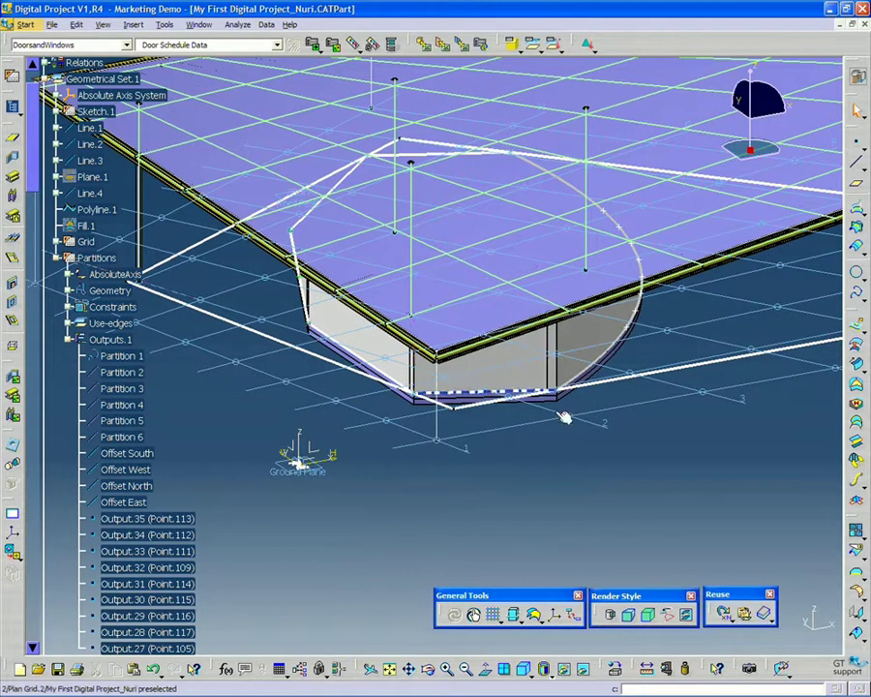
middle_drag(562, 412, 392, 394)
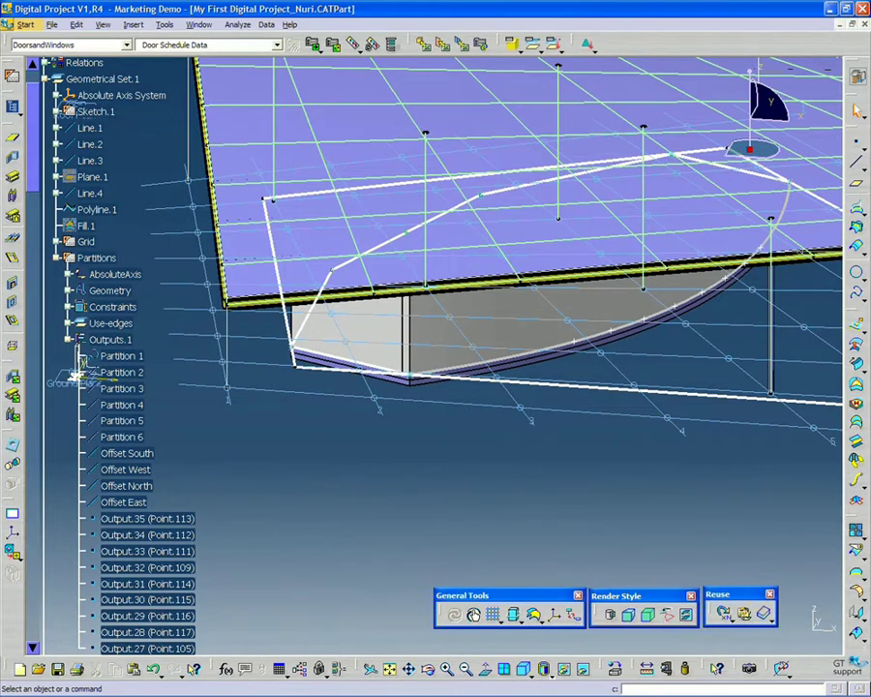
middle_drag(401, 411, 539, 488)
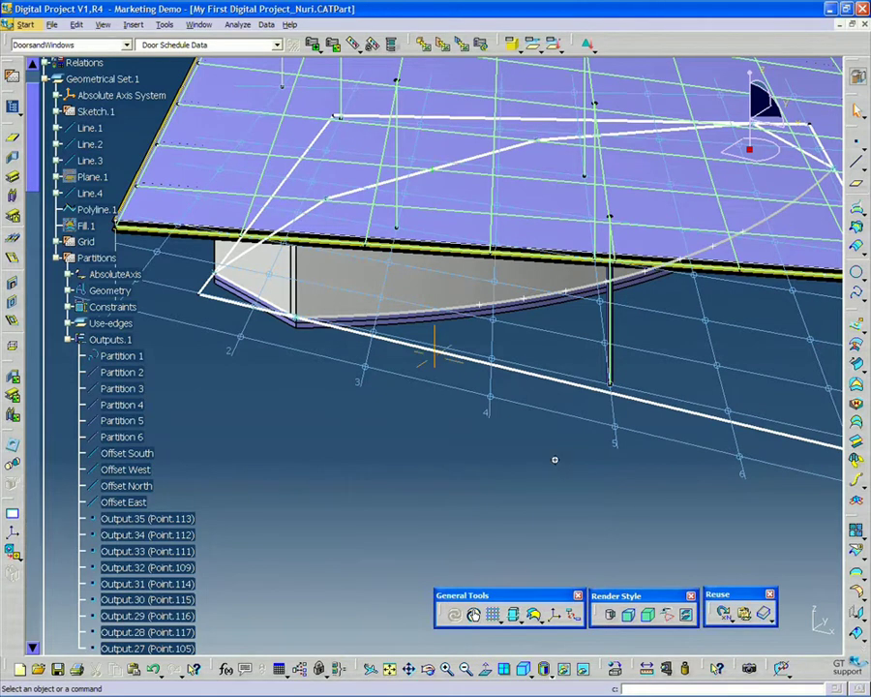
middle_drag(554, 460, 583, 475)
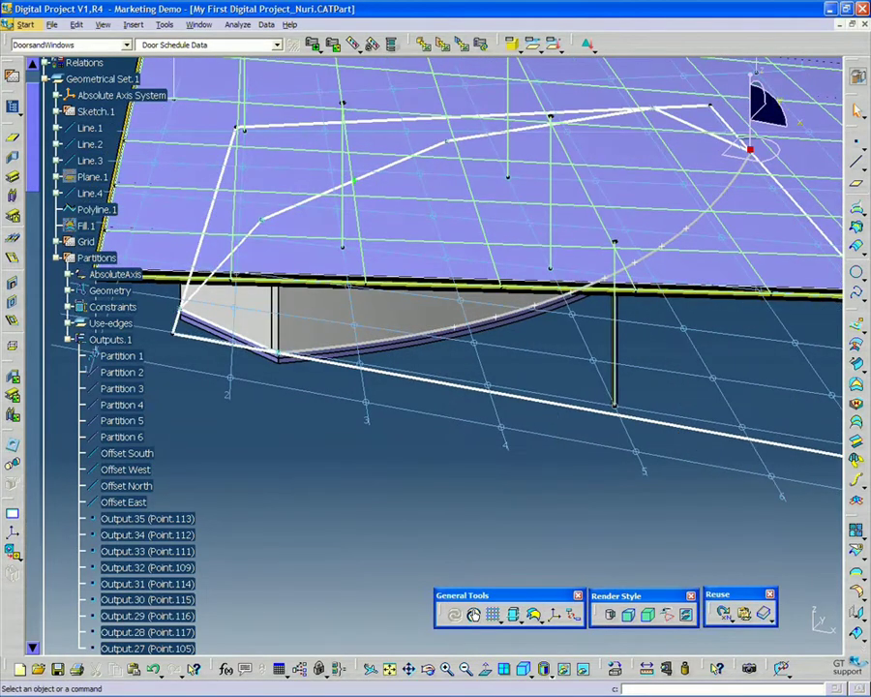
key(ctrl+s)
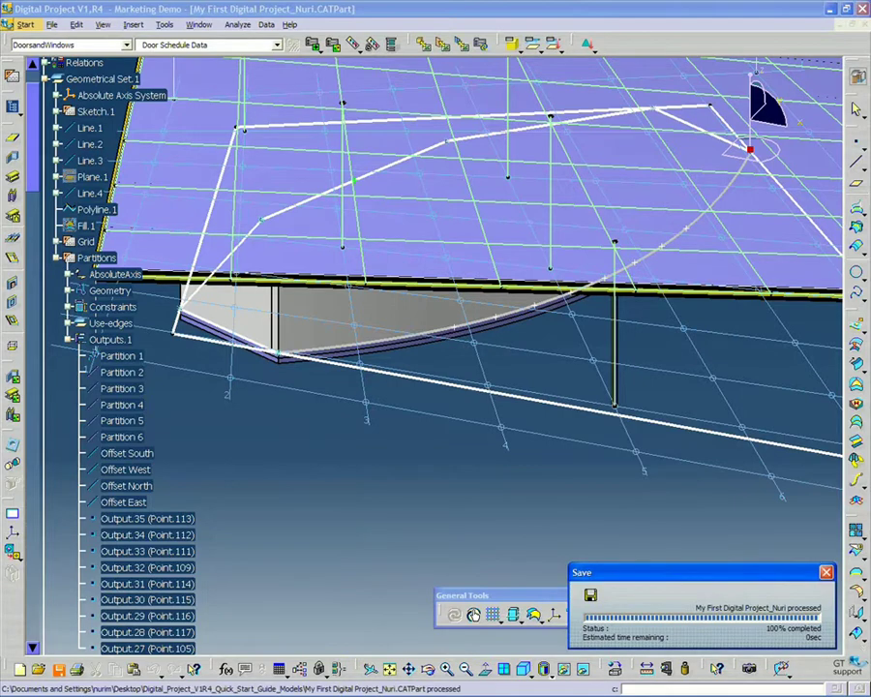
- Start a door opening in the curved wall and use point Output.35 on its base curve as the placement reference
middle_drag(499, 482, 485, 450)
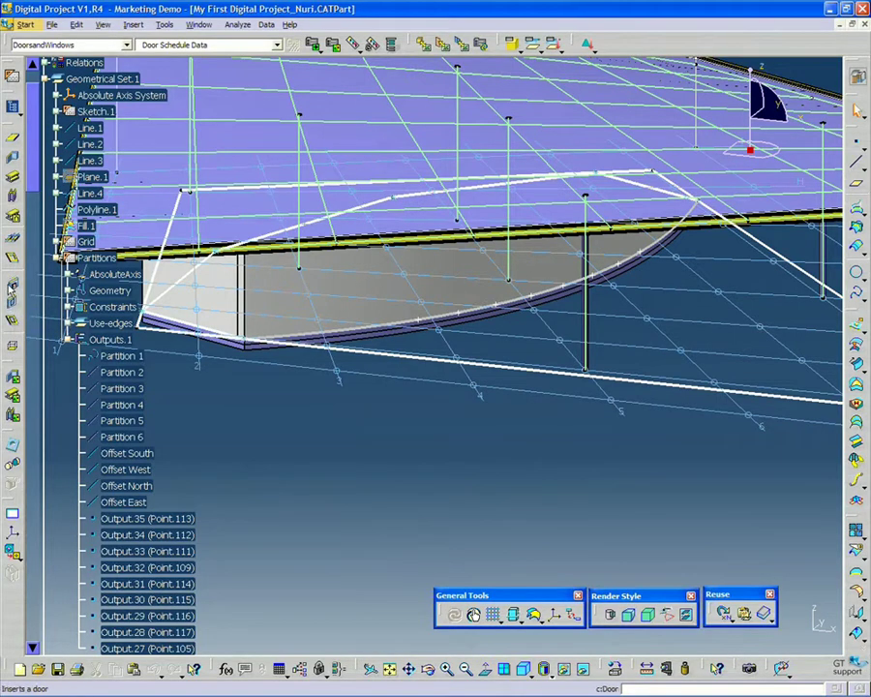
click(13, 285)
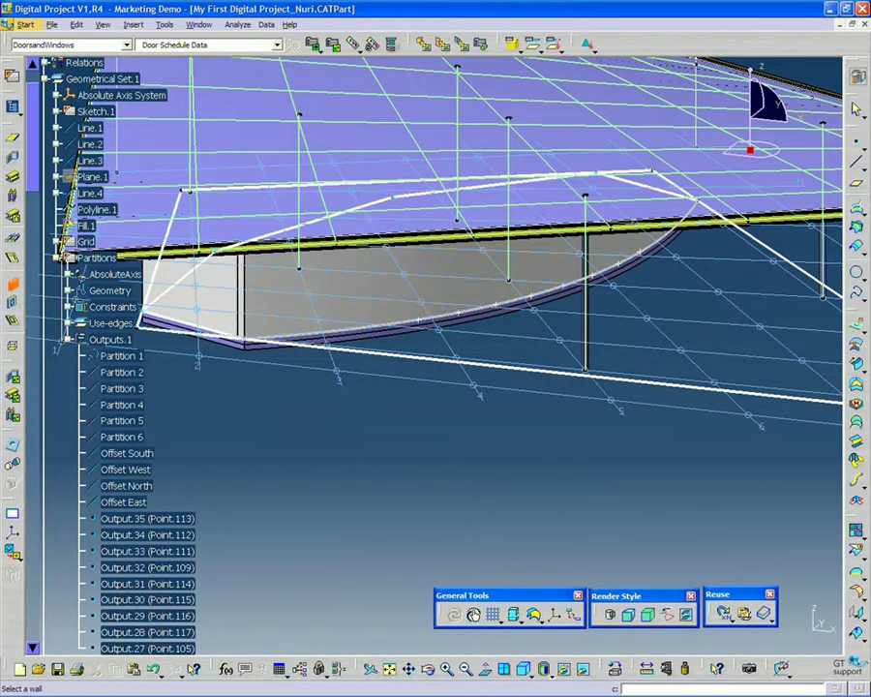
middle_drag(455, 389, 418, 473)
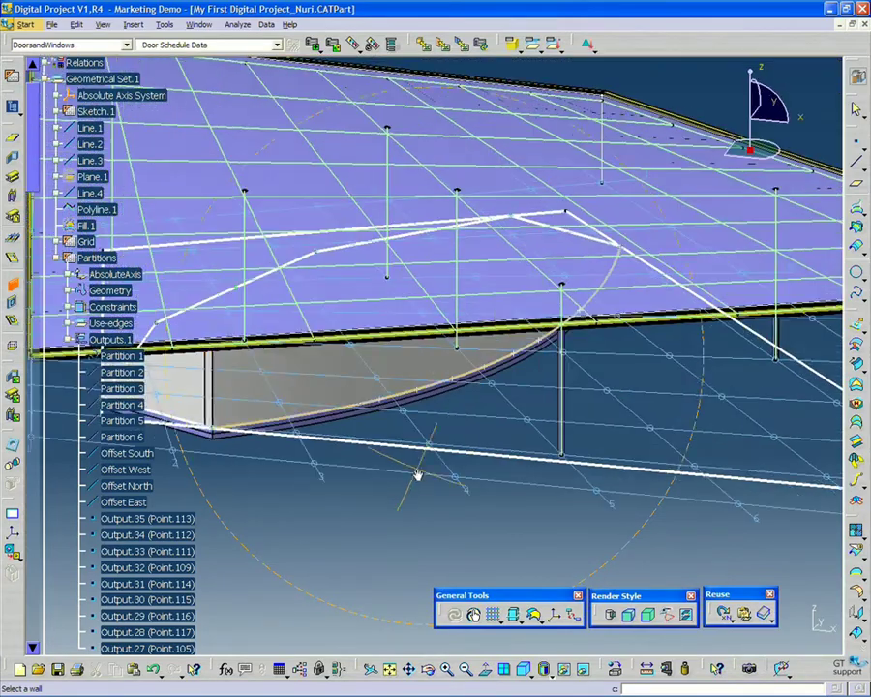
click(334, 387)
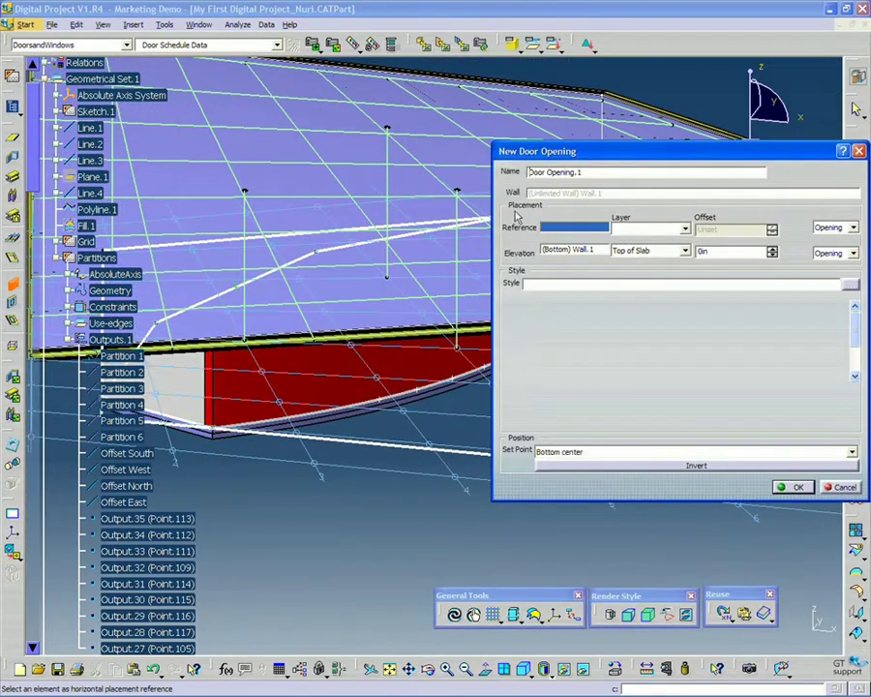
drag(593, 153, 563, 139)
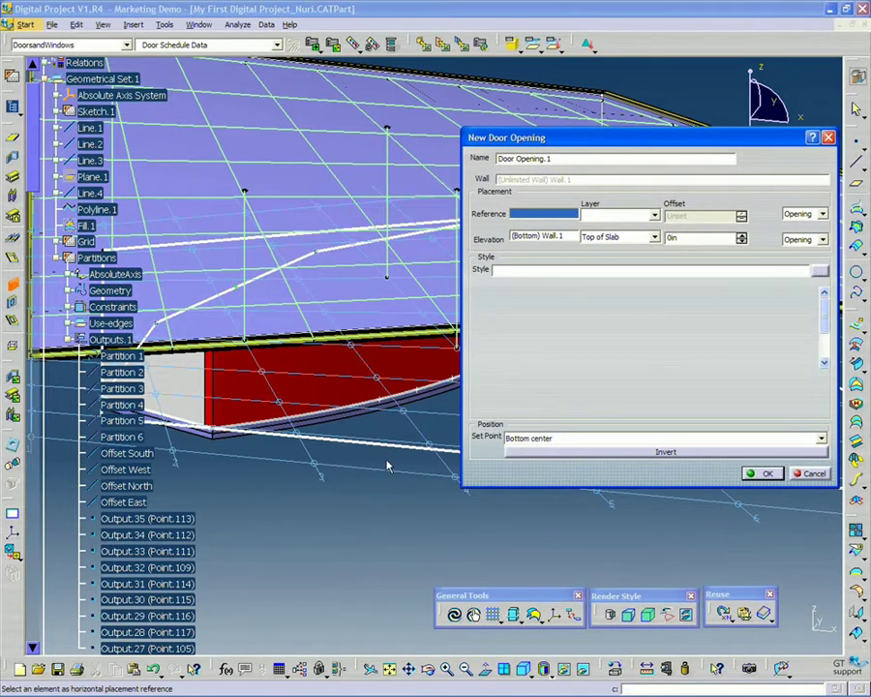
middle_drag(386, 463, 384, 411)
middle_drag(655, 503, 668, 506)
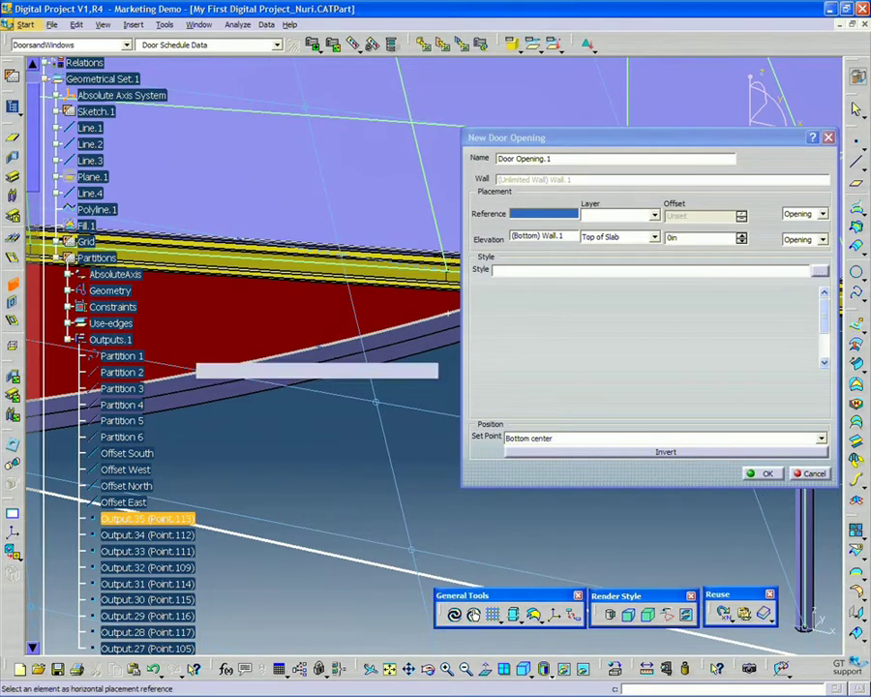
click(319, 346)
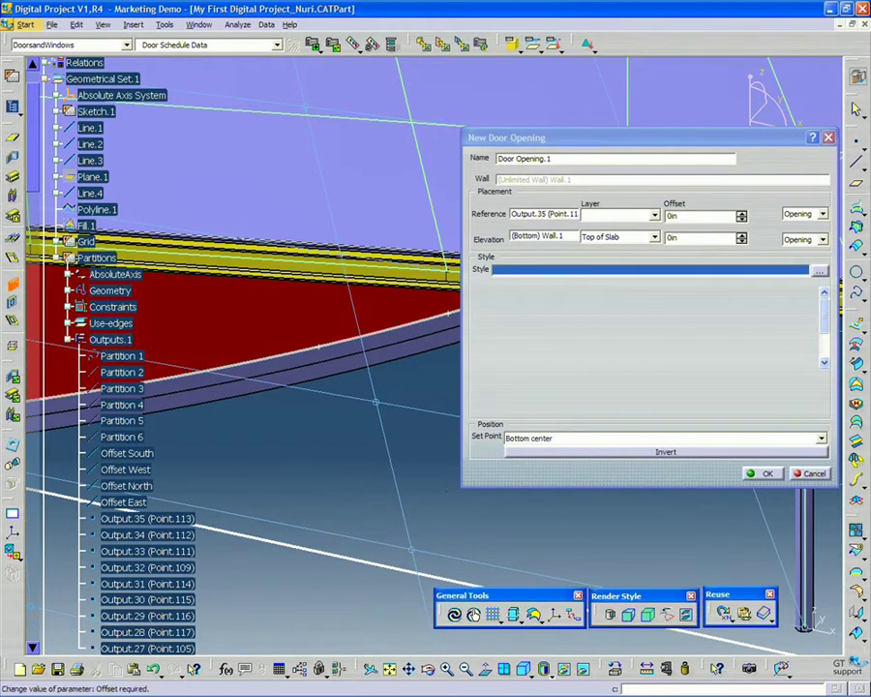
- Assign the IFC Single Swing - Lining - Glass style from the IFC Standard Doors catalog and inspect the door preview in the wall
drag(699, 134, 639, 130)
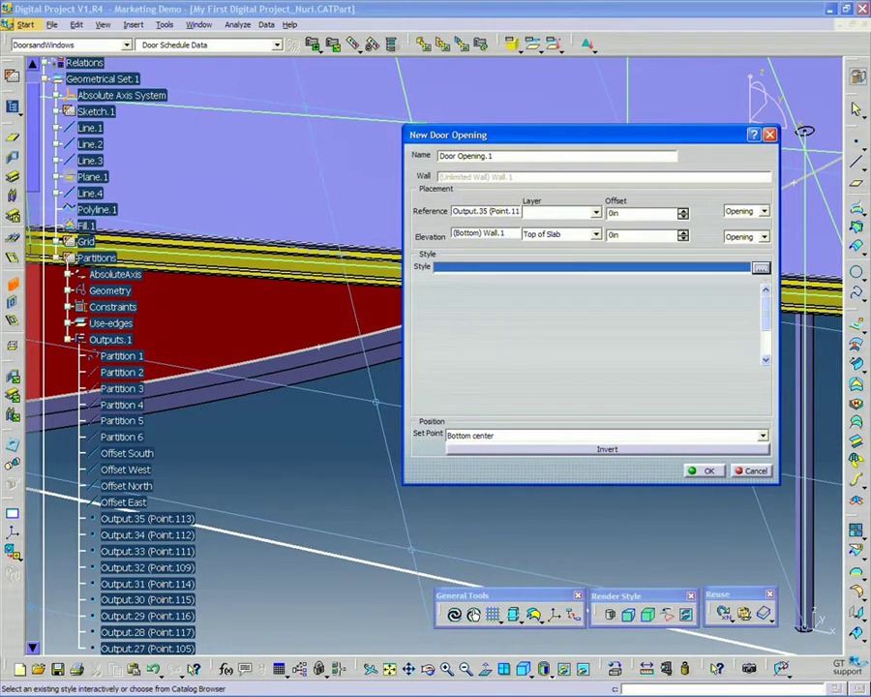
click(761, 269)
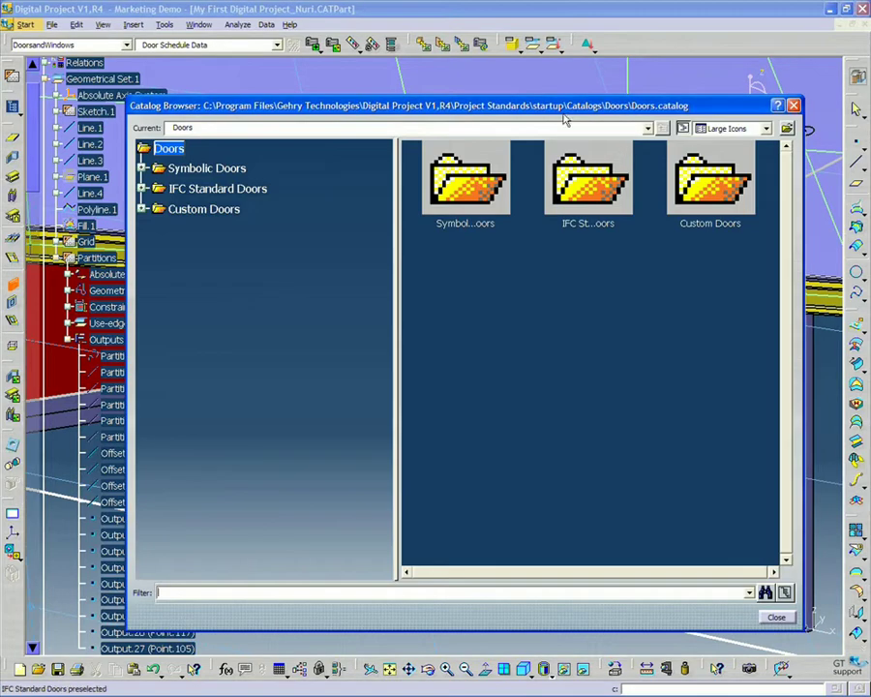
drag(566, 113, 595, 108)
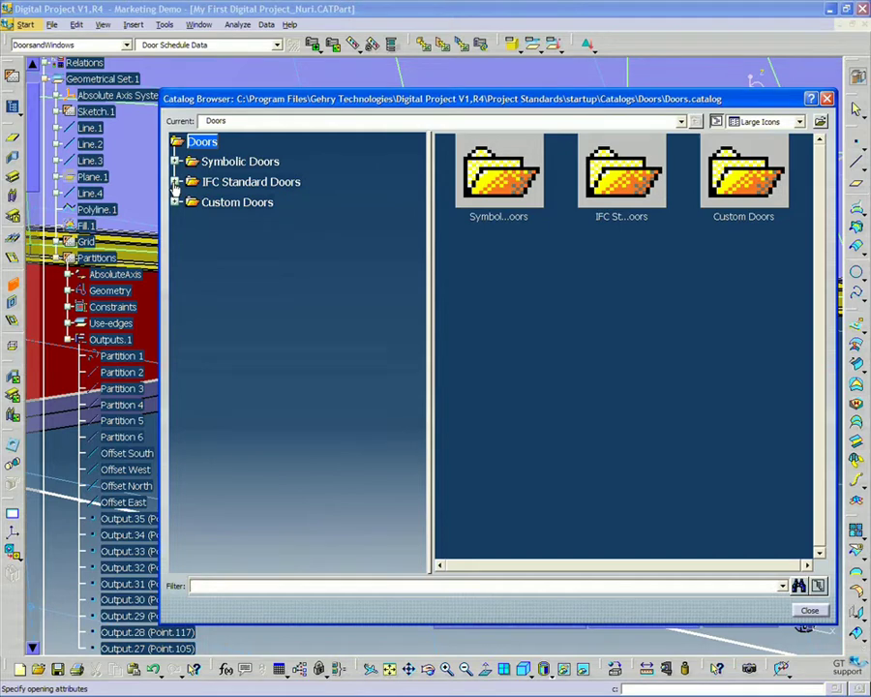
click(175, 182)
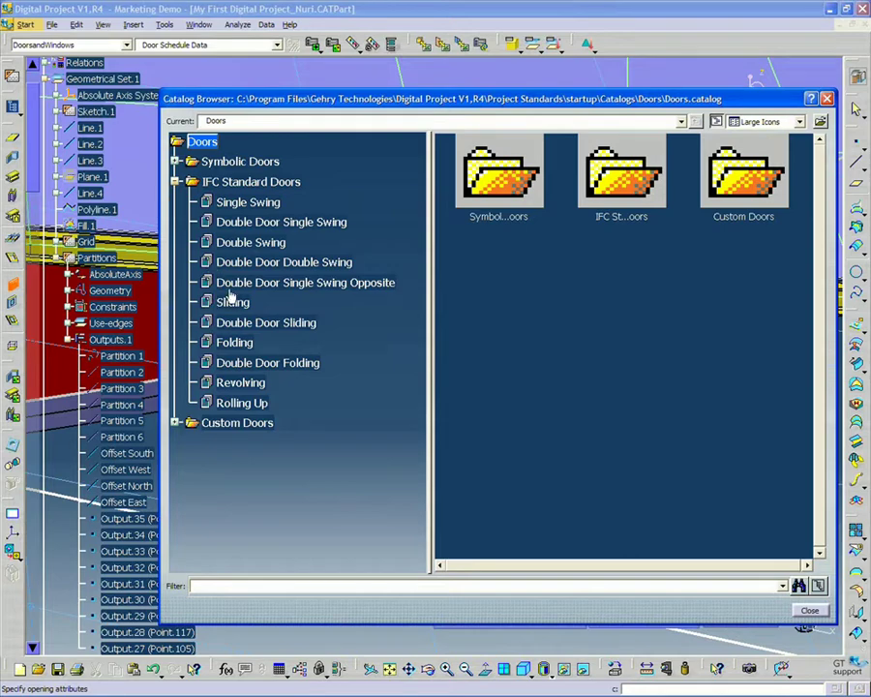
click(207, 201)
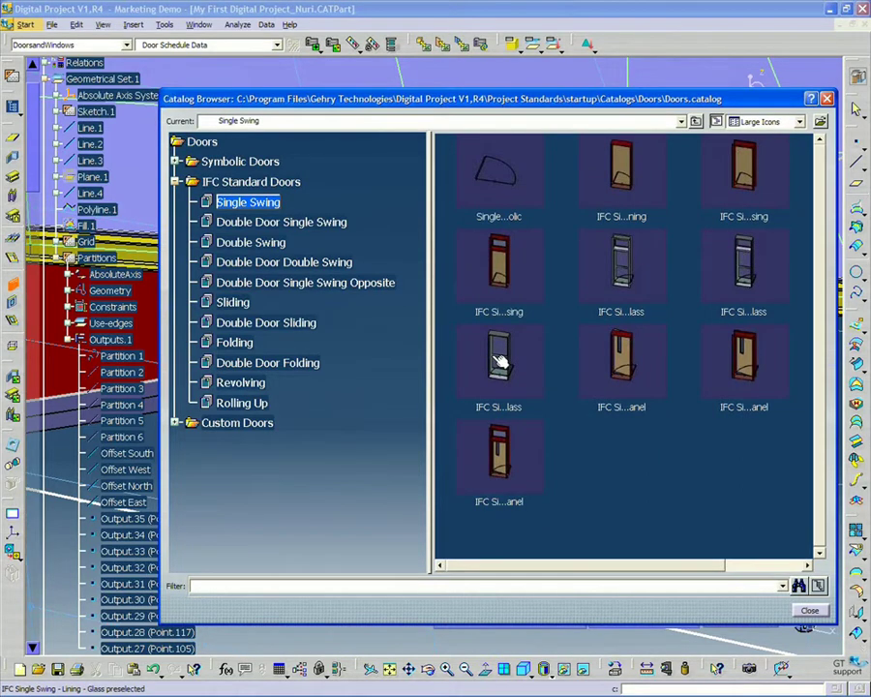
drag(494, 98, 477, 98)
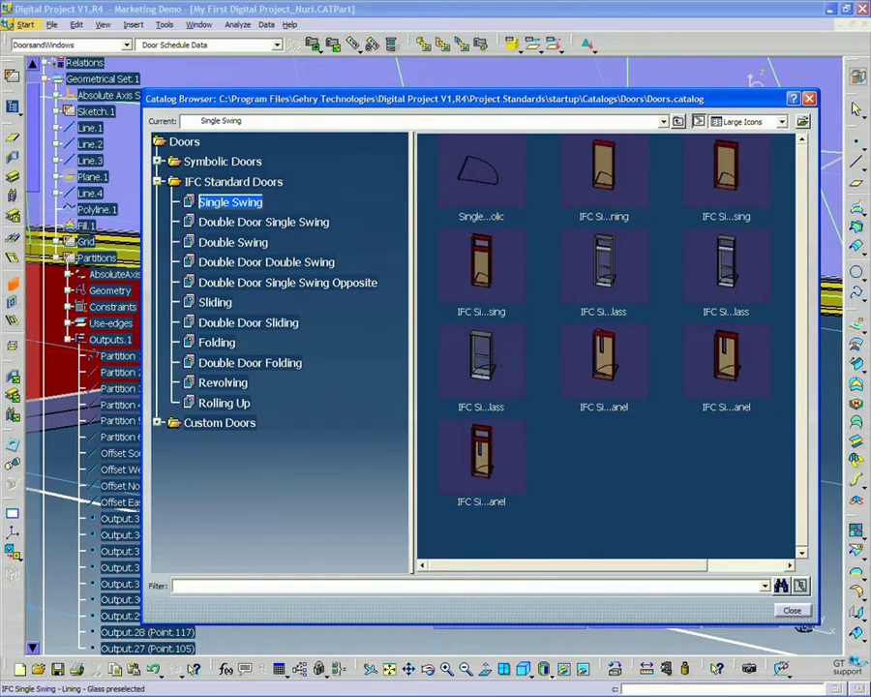
double_click(487, 362)
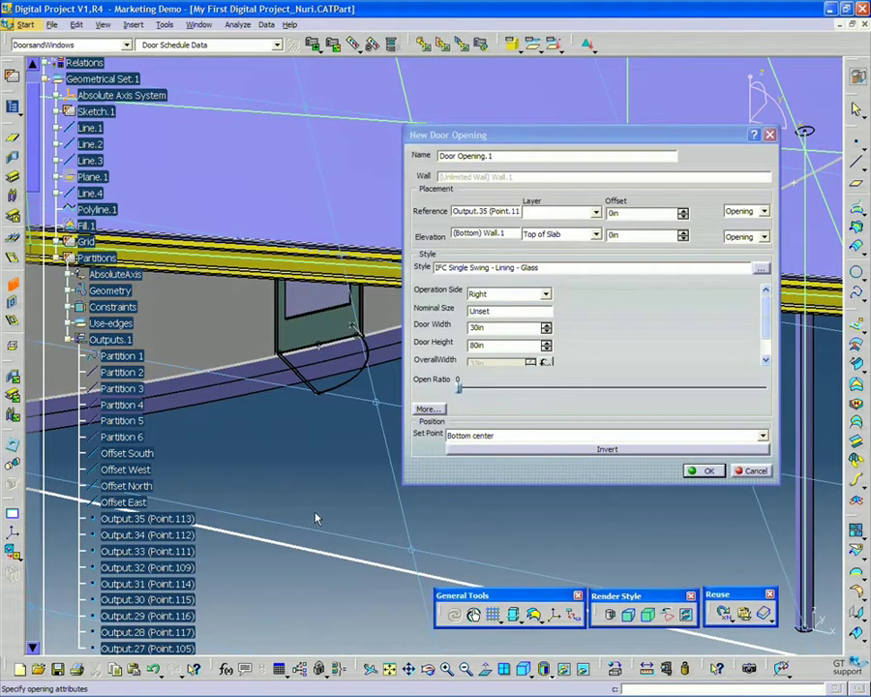
middle_drag(352, 326, 310, 605)
middle_drag(441, 499, 263, 476)
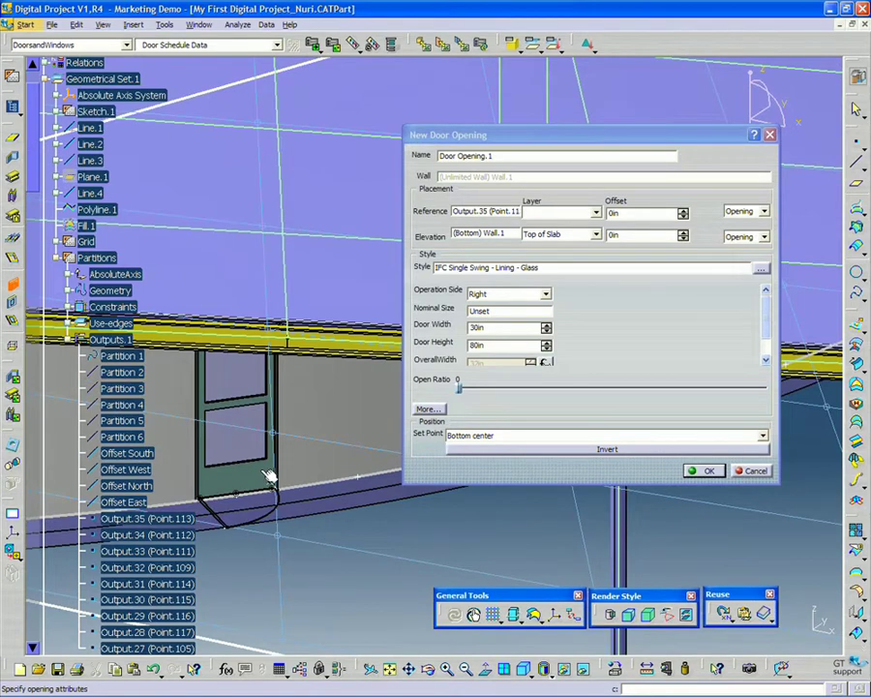
middle_drag(358, 476, 258, 513)
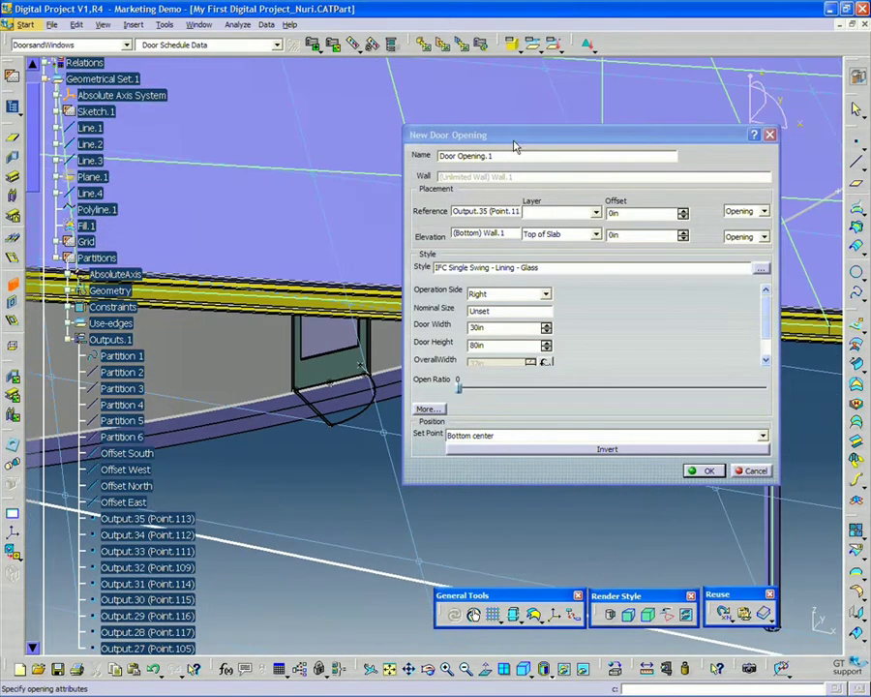
- Check the door's placement reference, point Output.35, at the base of the curved wall
drag(509, 136, 562, 132)
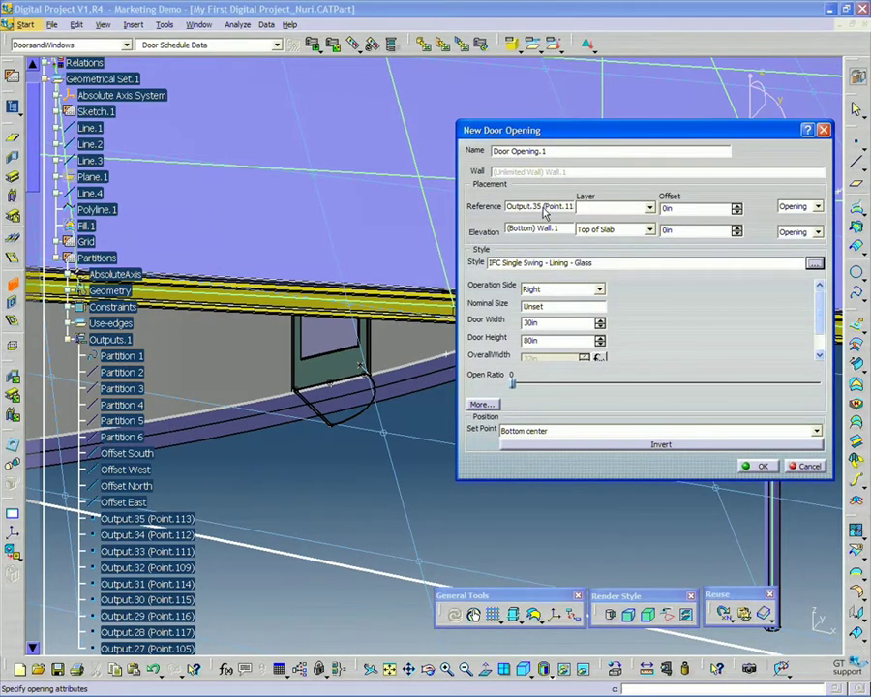
click(541, 207)
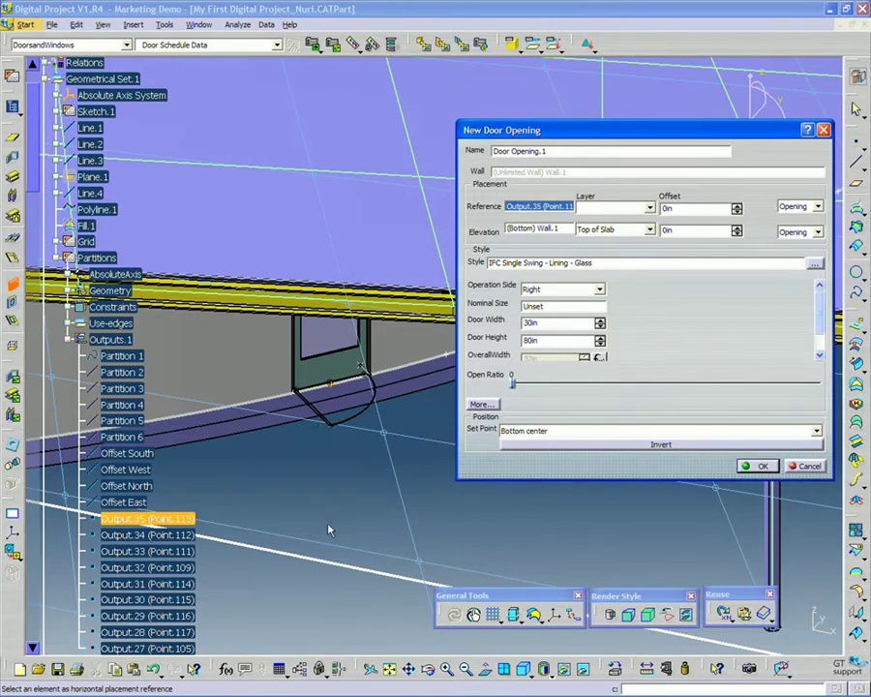
middle_drag(329, 530, 431, 389)
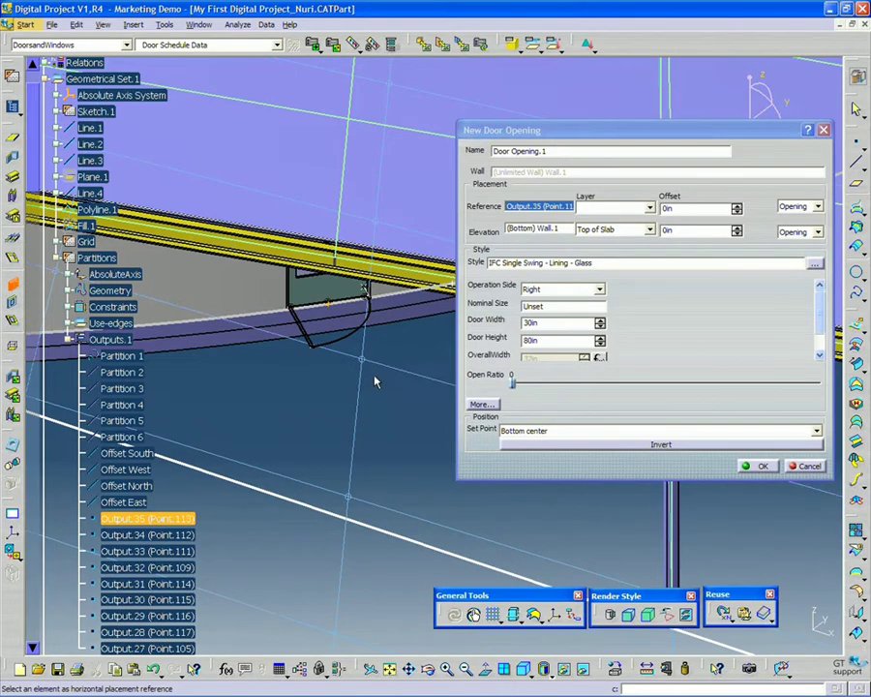
mouse_move(375, 381)
middle_down()
mouse_move(277, 424)
mouse_move(360, 389)
mouse_move(366, 414)
mouse_move(382, 395)
middle_up()
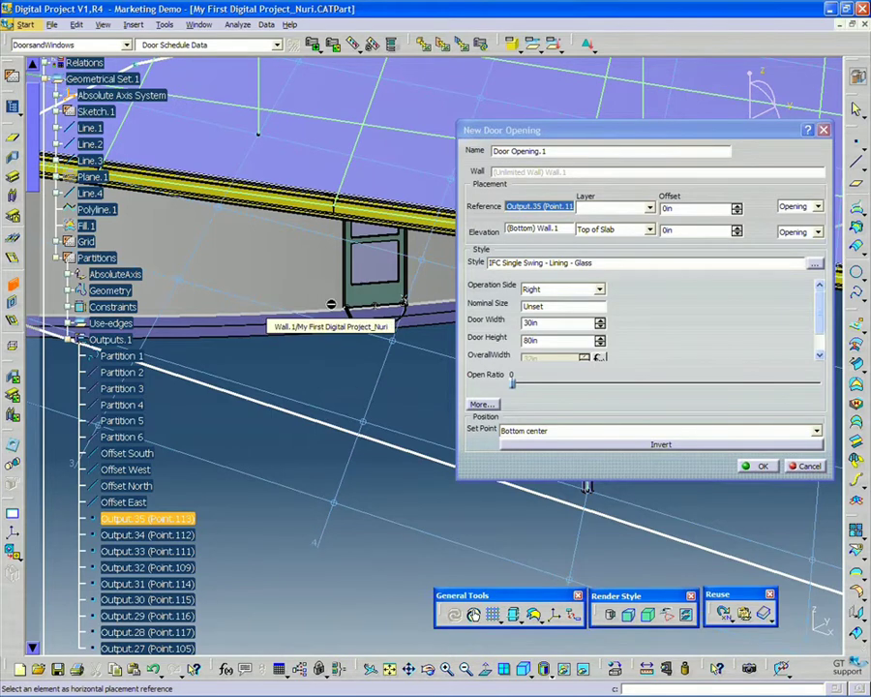
middle_drag(331, 305, 329, 346)
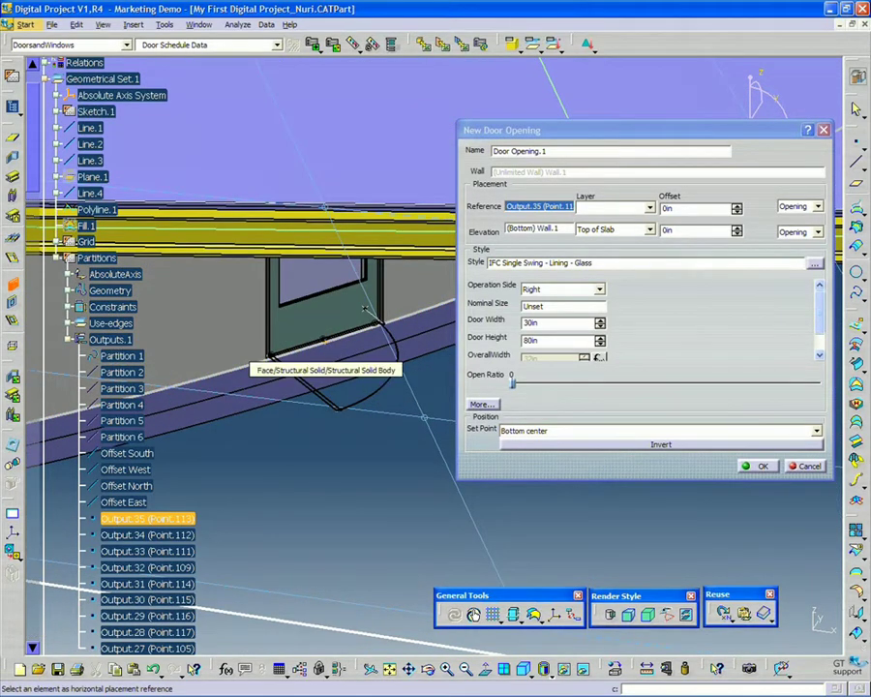
middle_drag(365, 307, 410, 346)
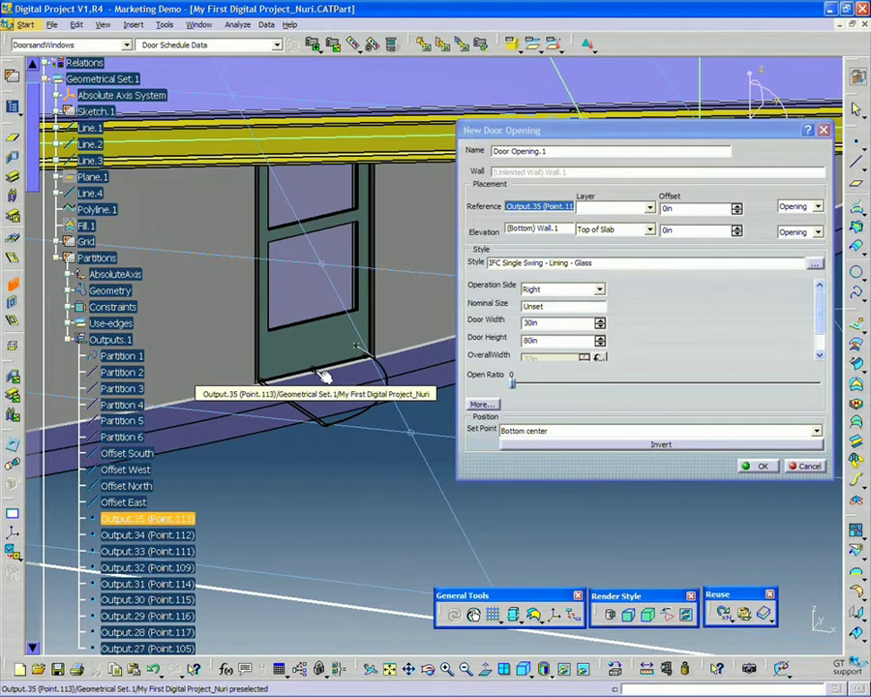
click(324, 377)
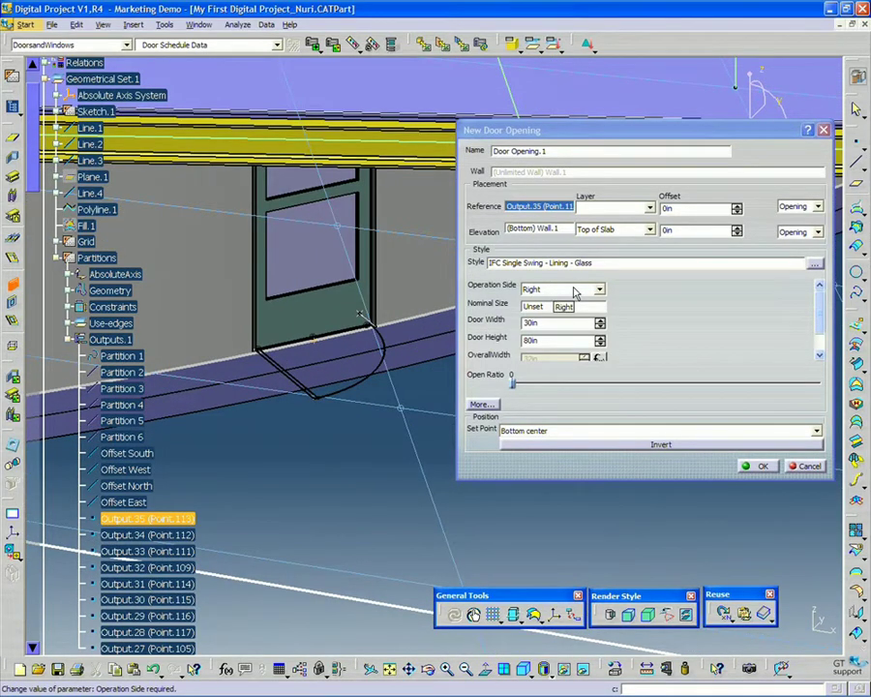
- Try the Left operation side on the door opening
click(575, 292)
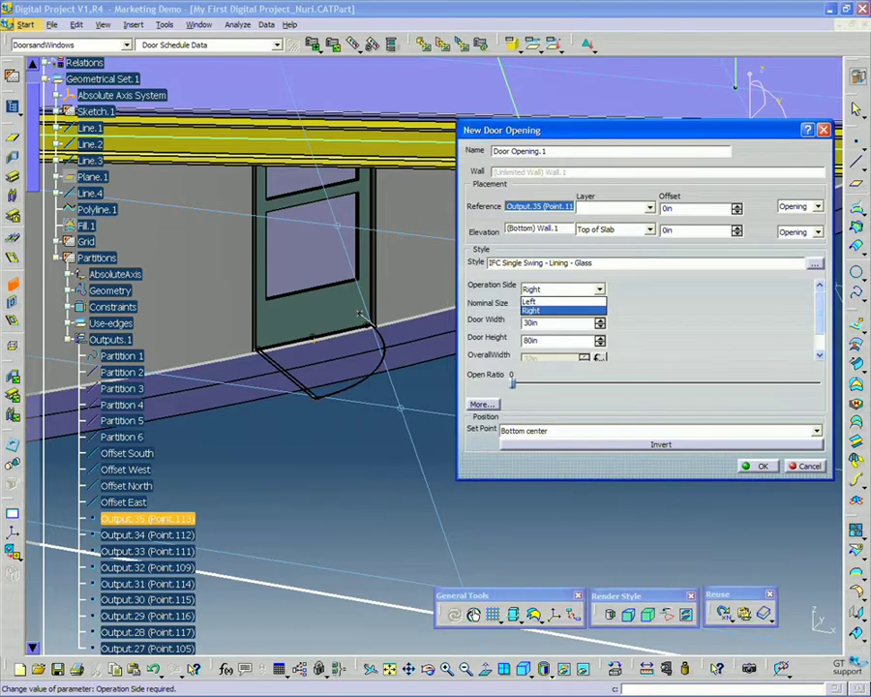
click(542, 301)
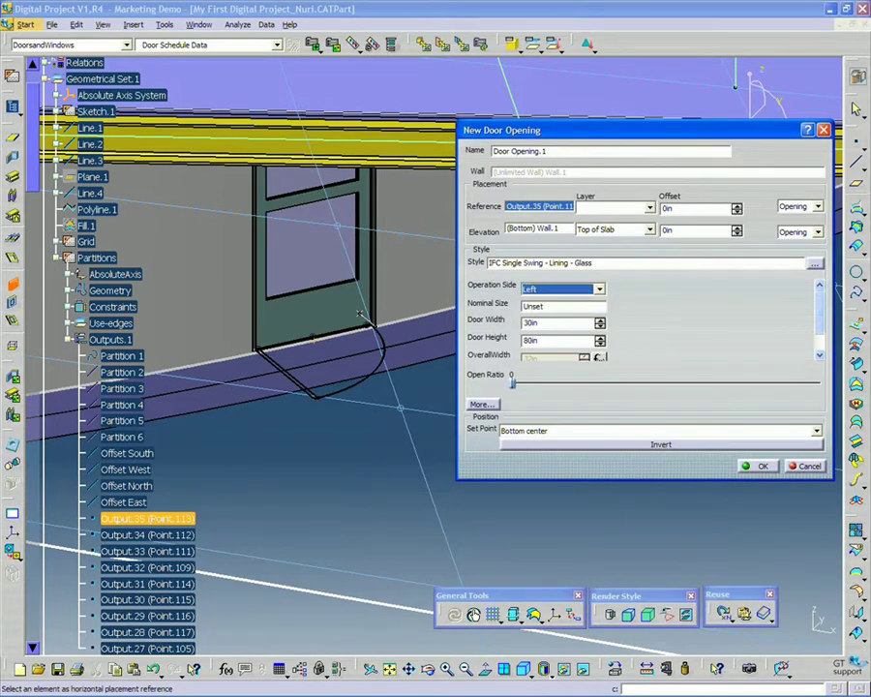
click(559, 290)
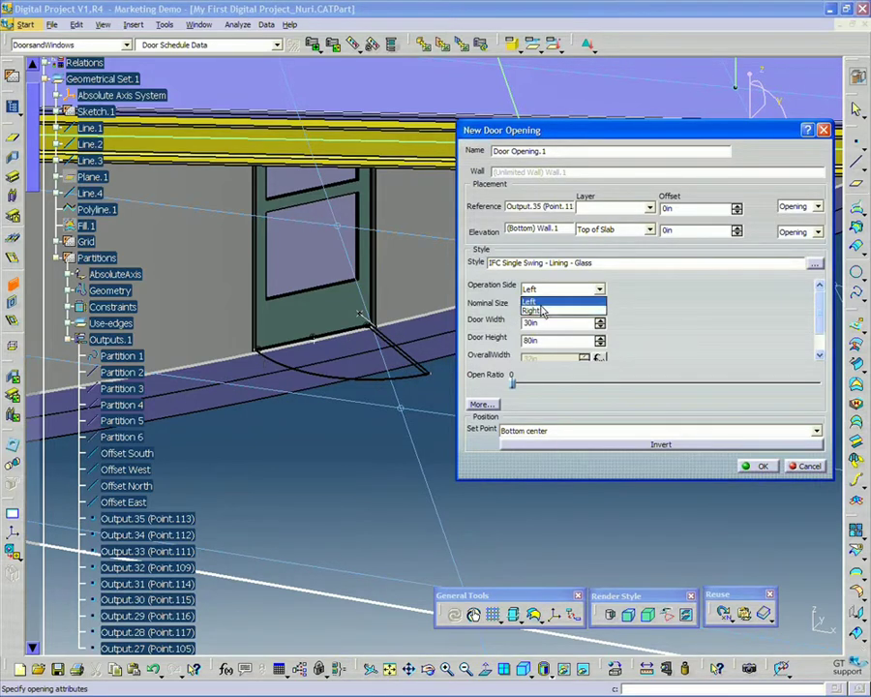
click(601, 290)
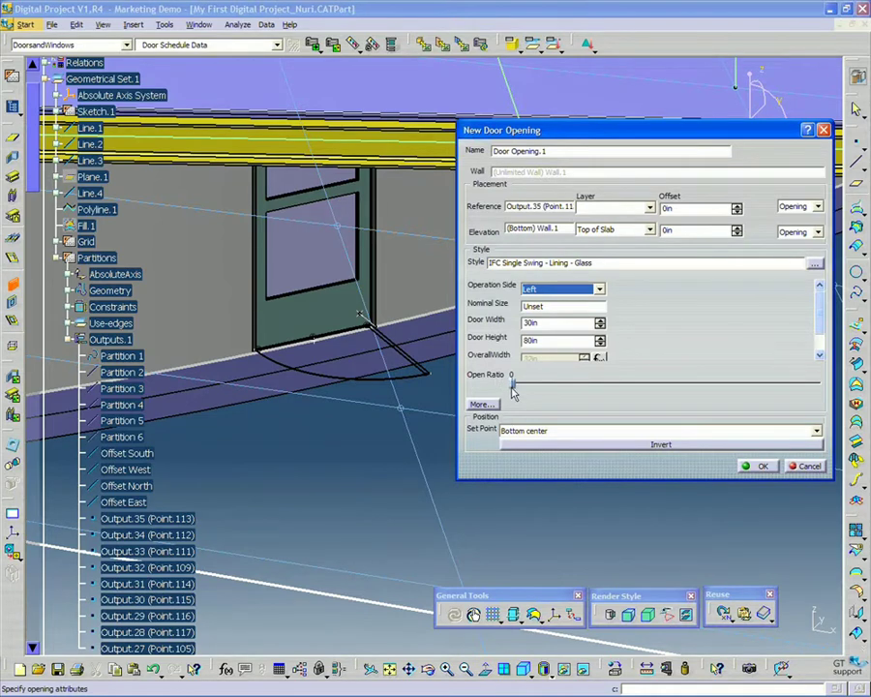
- Preview the door's swing at open ratios of 100 and 50, and return the open ratio to 0
drag(514, 386, 821, 383)
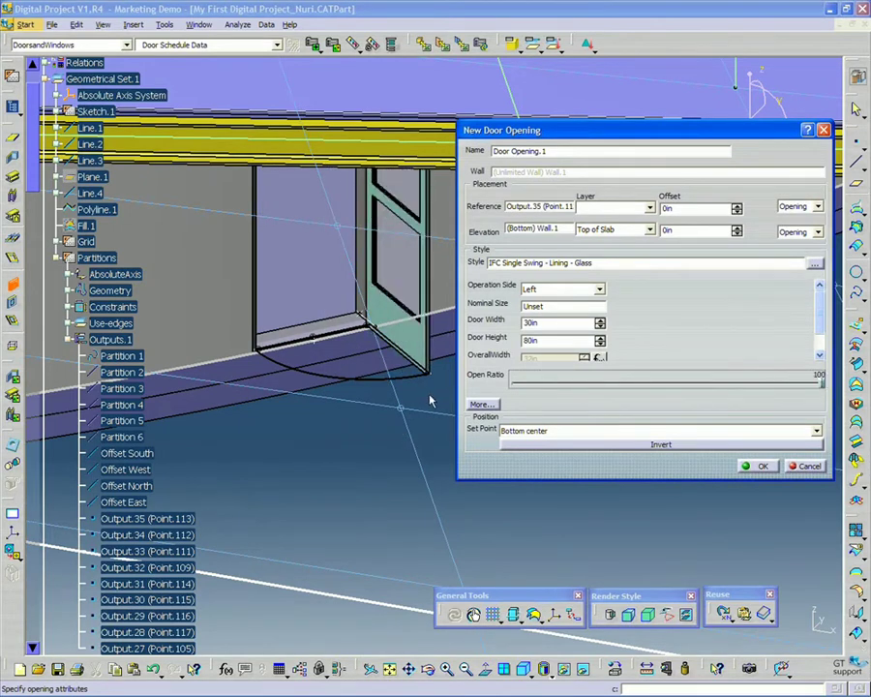
mouse_move(435, 395)
middle_down()
mouse_move(322, 410)
mouse_move(270, 395)
mouse_move(249, 344)
mouse_move(428, 392)
mouse_move(432, 408)
middle_up()
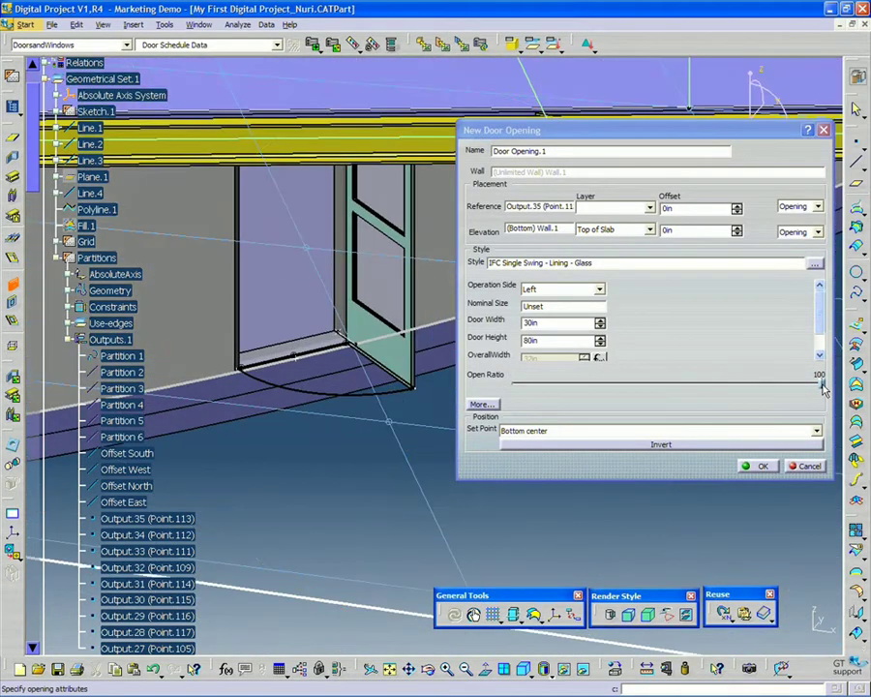
drag(821, 384, 666, 383)
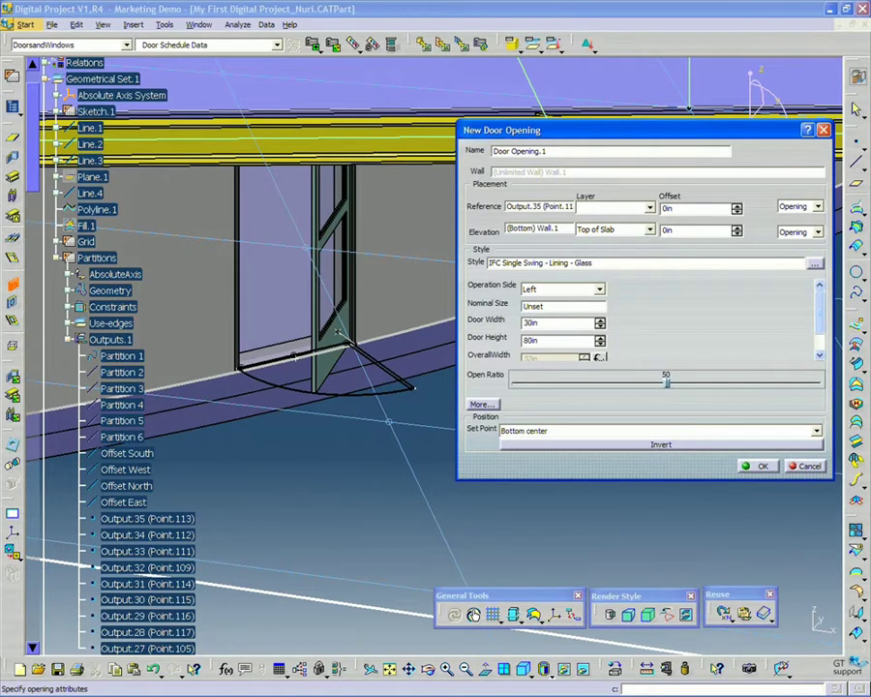
click(631, 385)
click(516, 384)
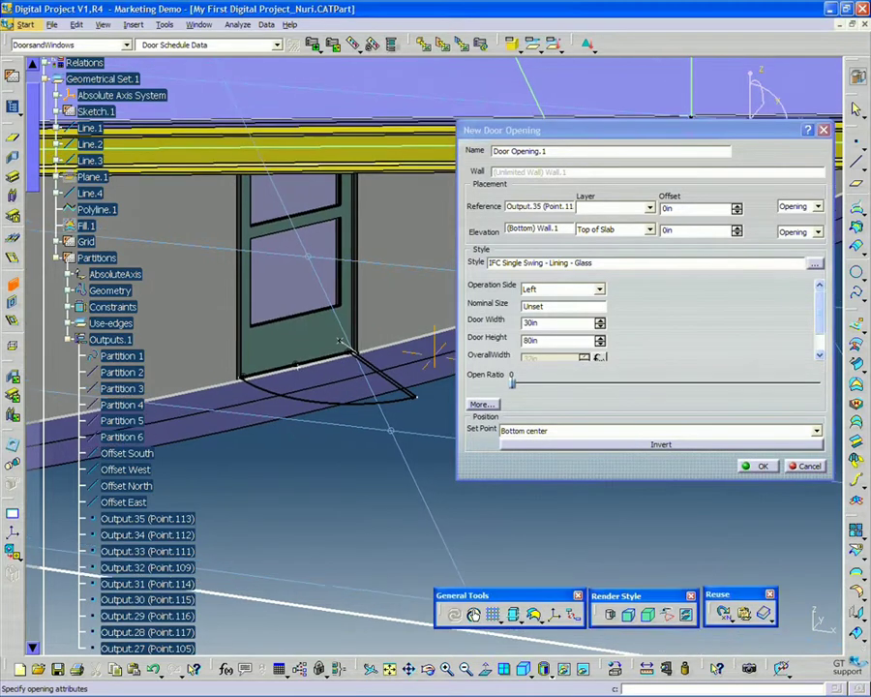
- Return the door's operation side to Right
click(590, 288)
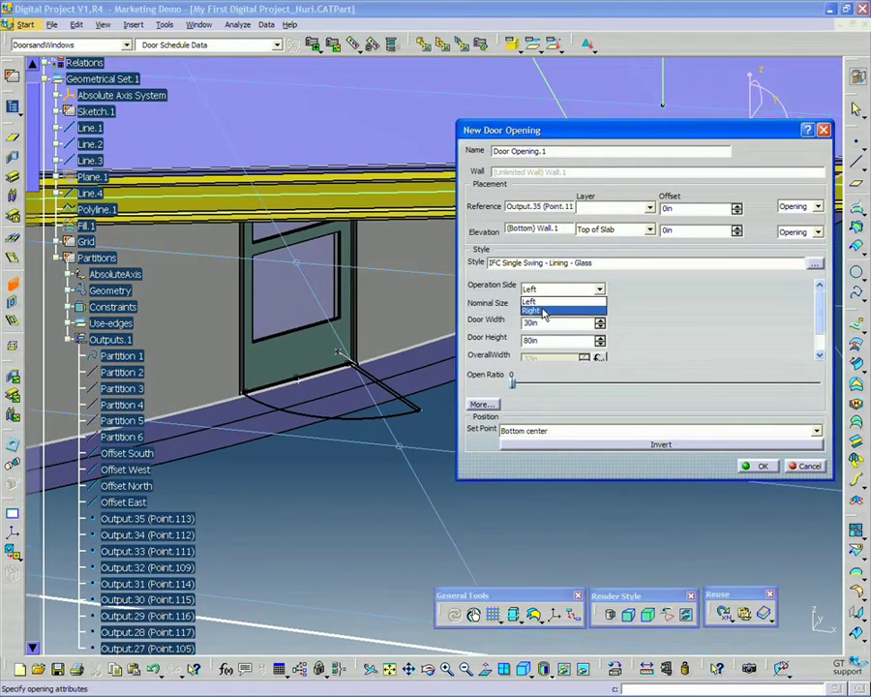
click(542, 308)
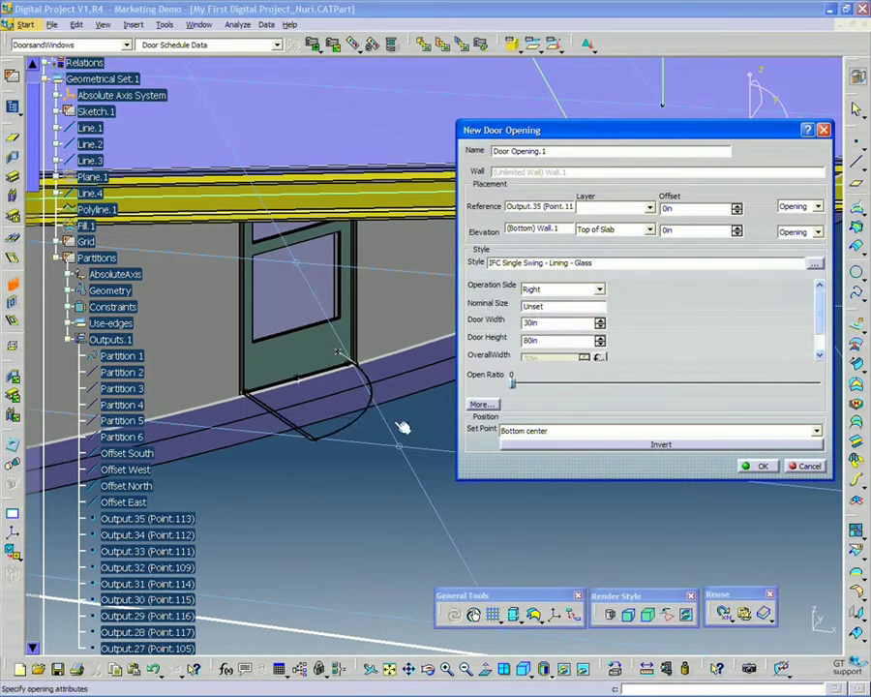
drag(571, 136, 557, 140)
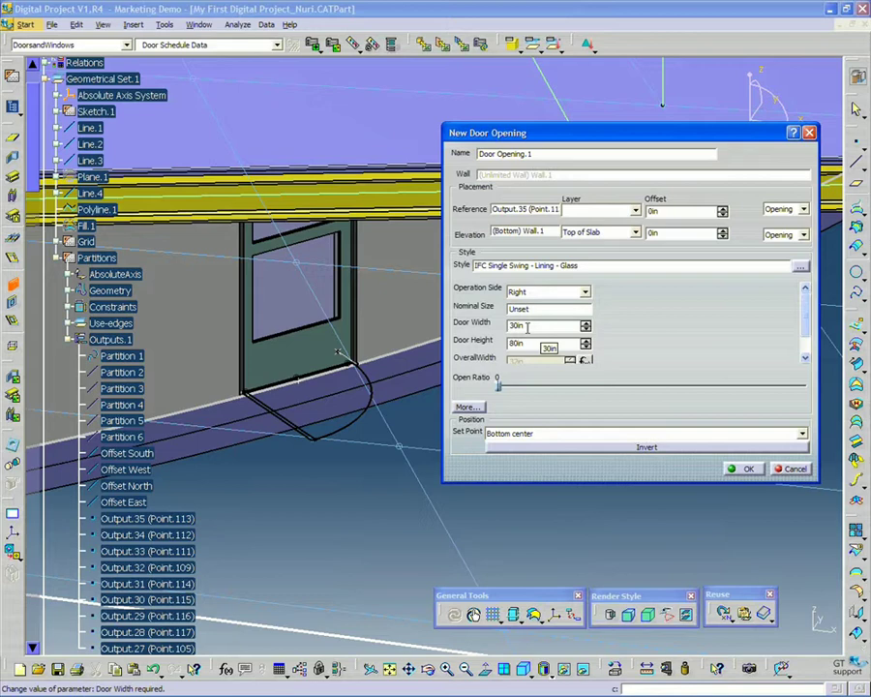
- Set the door height to 96 in for the opening in the curved wall
drag(537, 343, 449, 351)
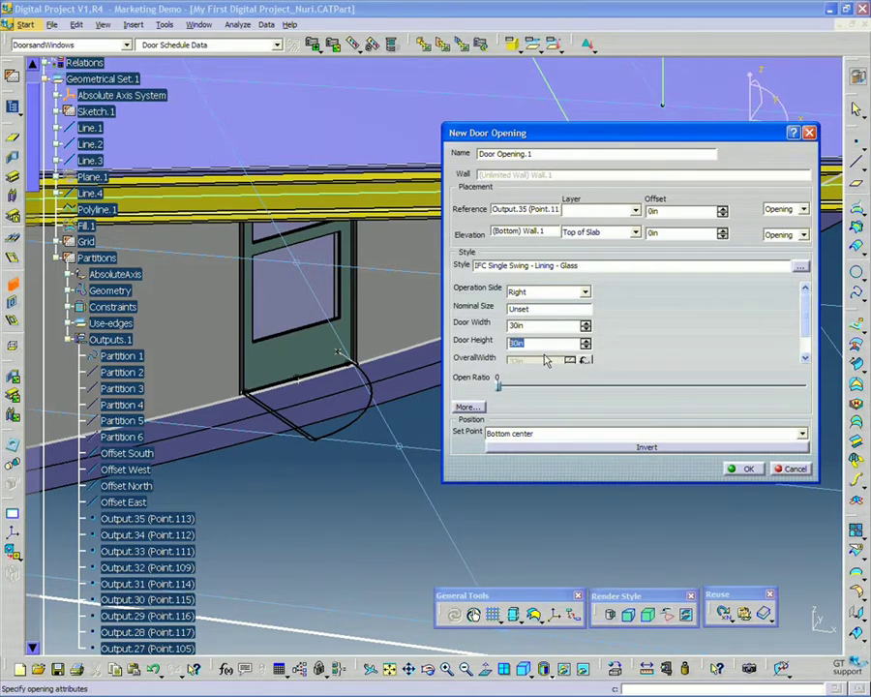
text(96")
key(Return)
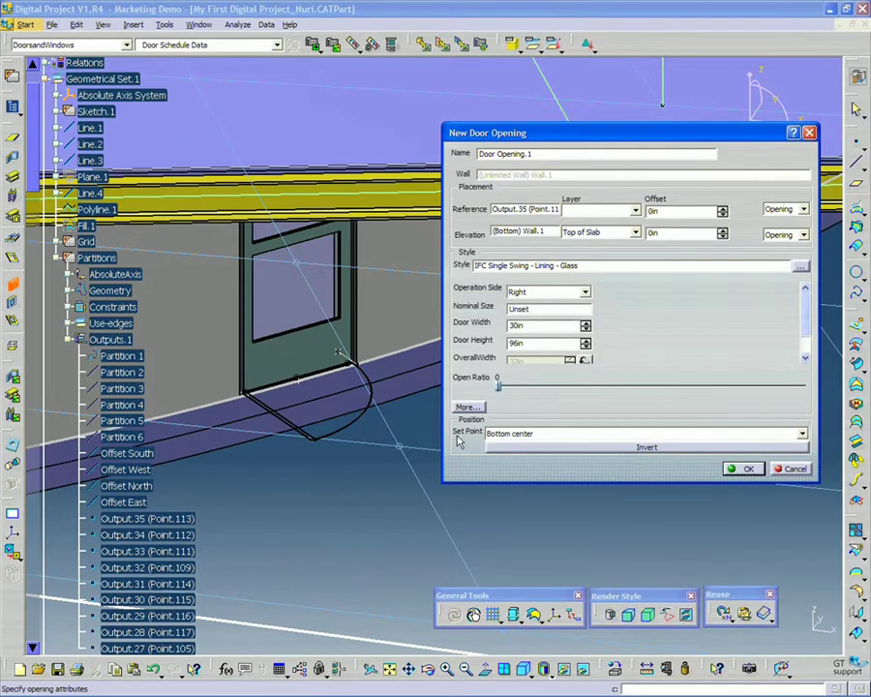
mouse_move(339, 334)
middle_down()
mouse_move(364, 426)
mouse_move(349, 471)
mouse_move(269, 467)
middle_up()
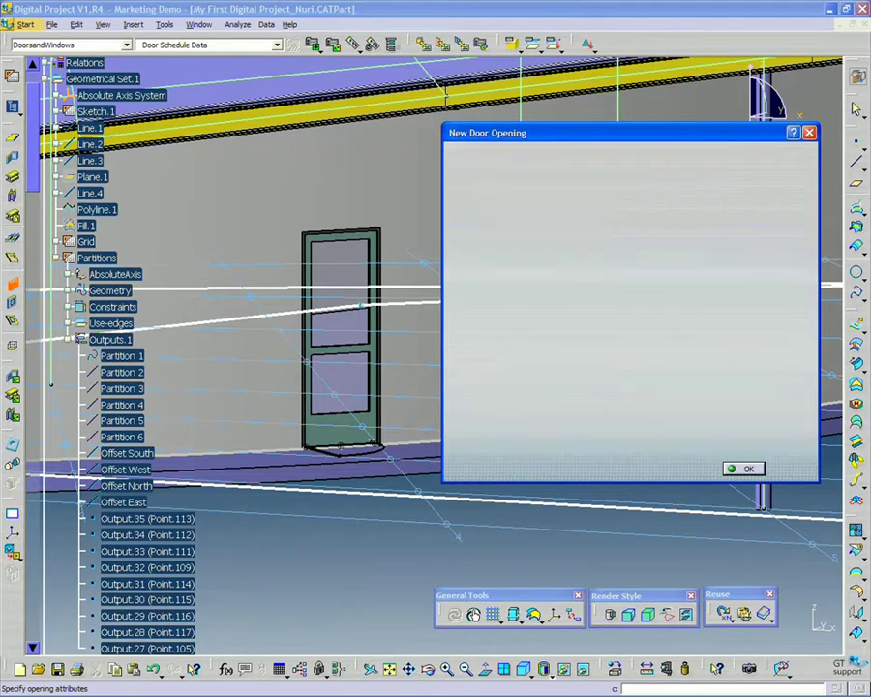
drag(531, 341, 508, 342)
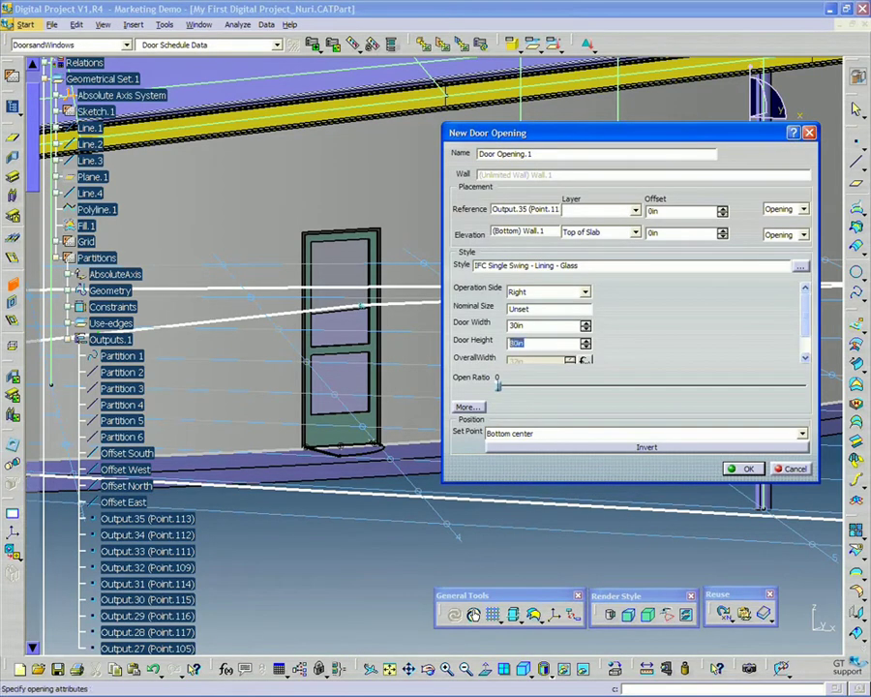
text(96in)
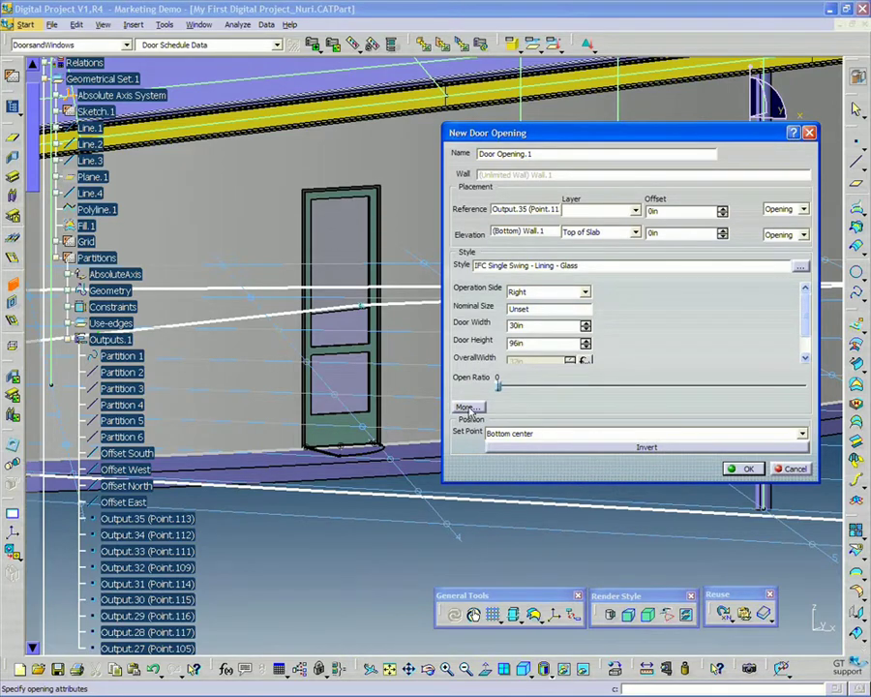
- Review the full IFC Standard Door Fill parameters, accept them unchanged and create the first door opening
click(470, 408)
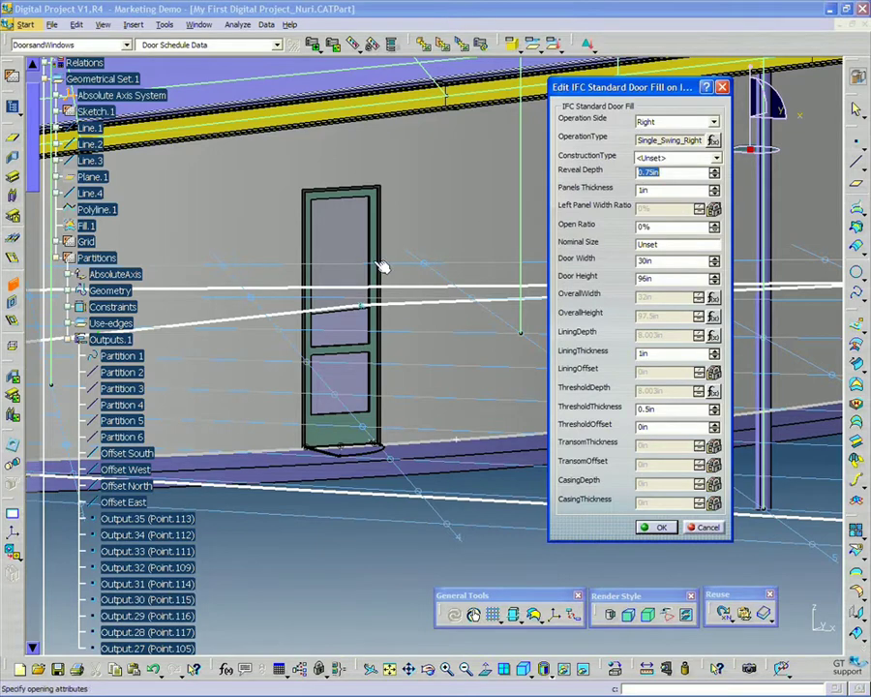
click(664, 528)
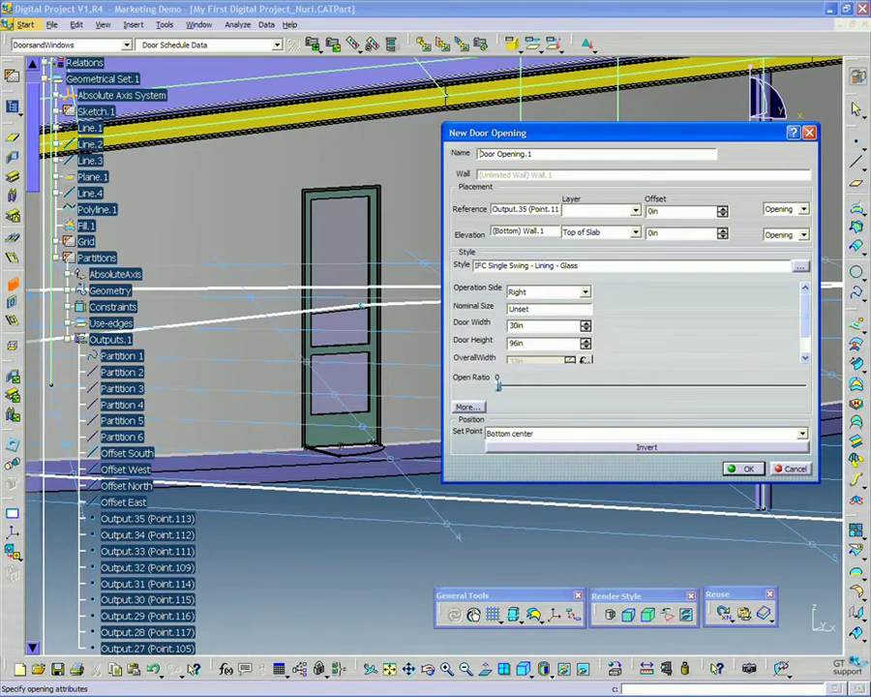
click(744, 468)
- Start a second door opening in the curved wall and use point Output.28 on its base curve as the placement reference
middle_drag(714, 435, 662, 542)
middle_drag(620, 436, 325, 426)
middle_drag(660, 459, 590, 455)
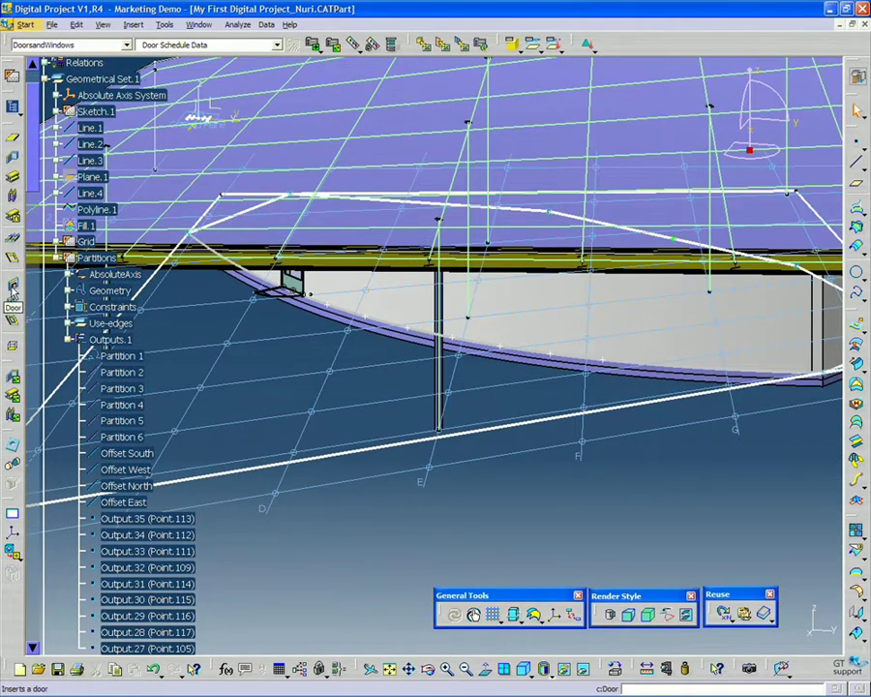
click(12, 289)
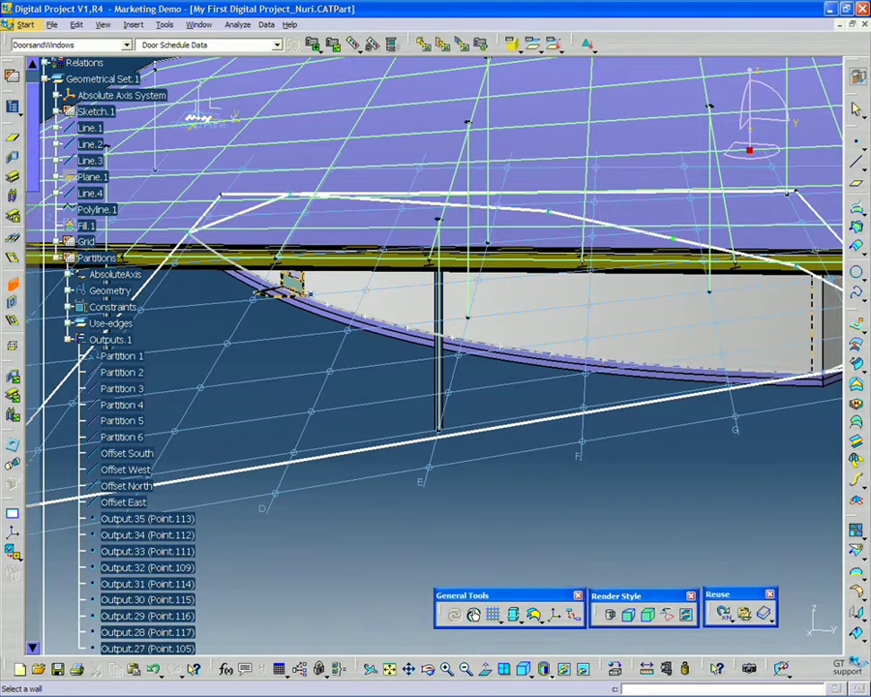
click(613, 328)
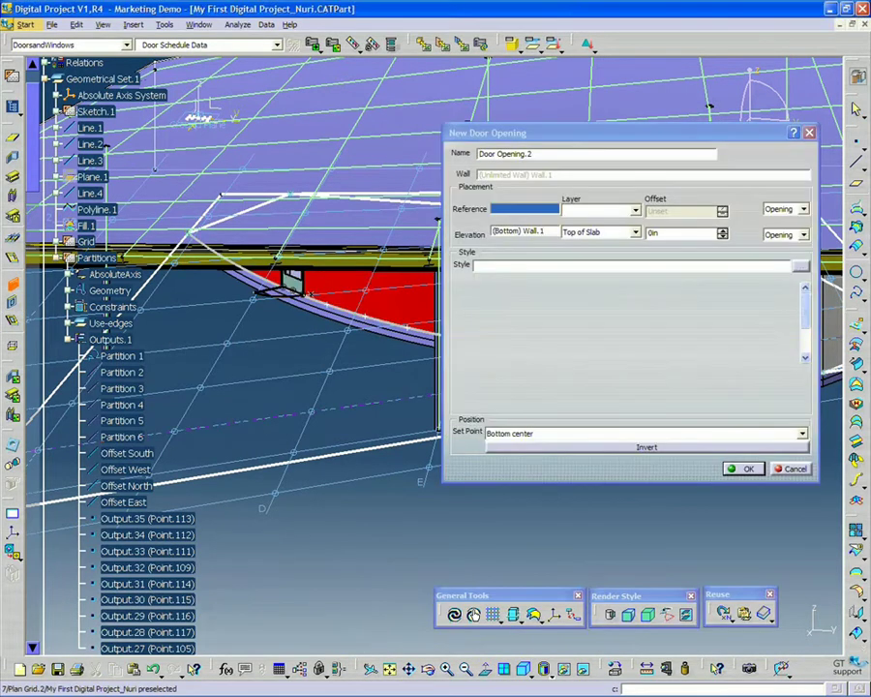
middle_drag(407, 363, 353, 352)
click(346, 351)
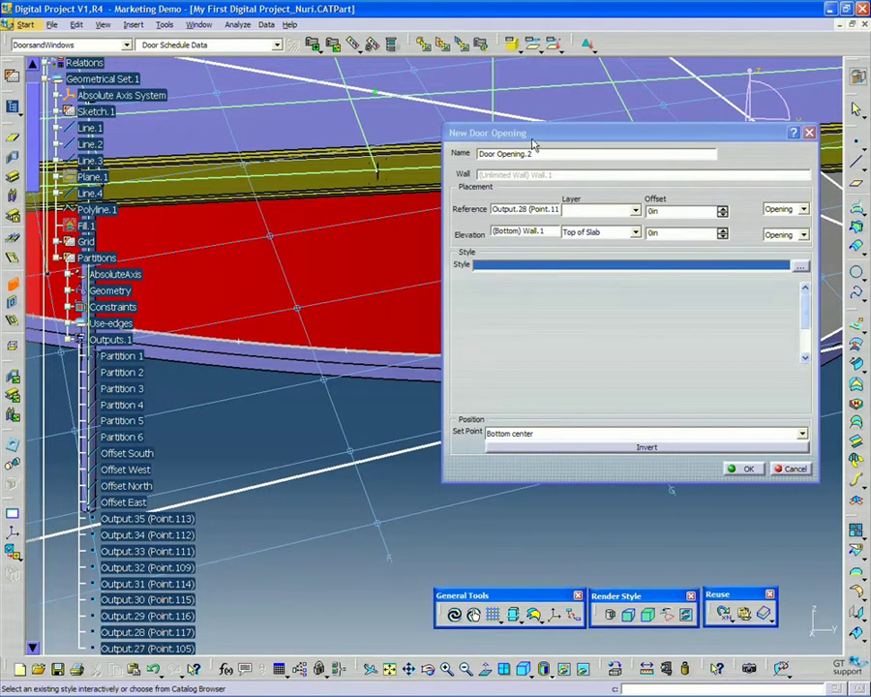
- Assign the IFC Single Swing - Lining - Glass style with a 96 in door height to the second door opening
drag(530, 138, 576, 134)
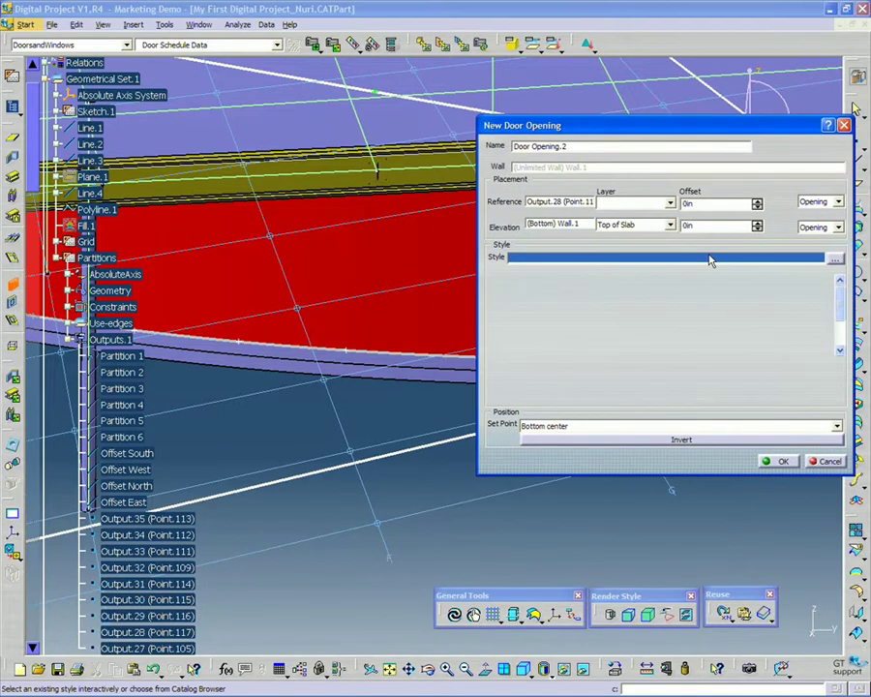
middle_drag(276, 463, 392, 493)
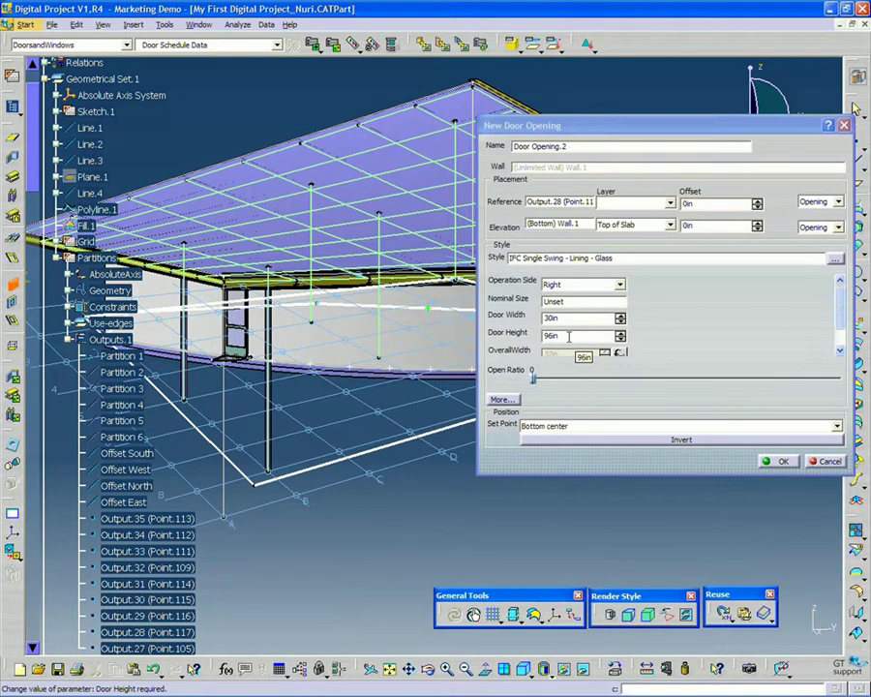
drag(569, 336, 533, 357)
middle_drag(400, 421, 284, 420)
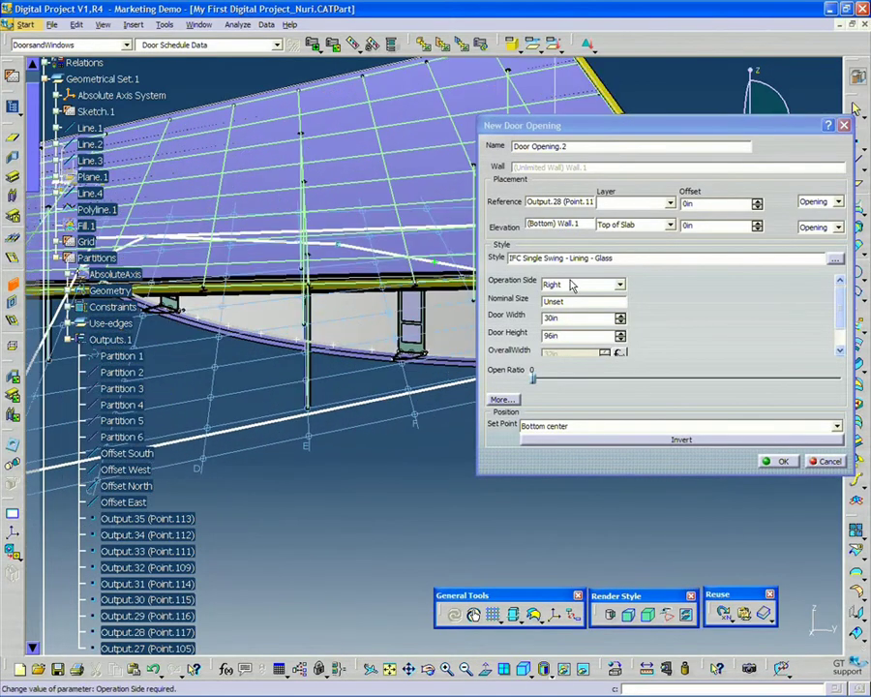
- Set the second door's operation side to Left and its open ratio to 50
click(570, 285)
click(548, 295)
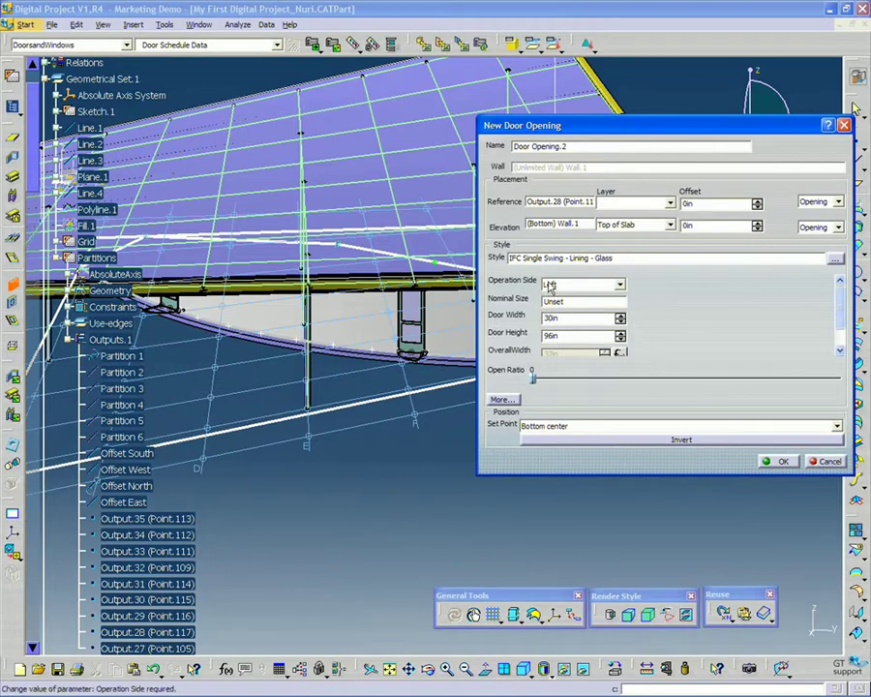
middle_drag(358, 410, 427, 341)
drag(535, 380, 686, 379)
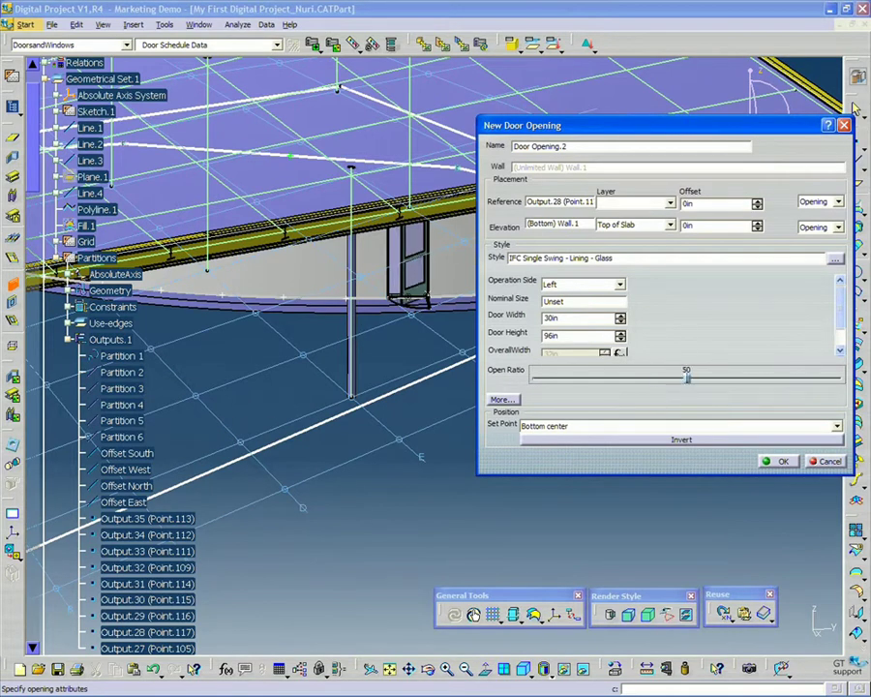
middle_drag(270, 391, 322, 384)
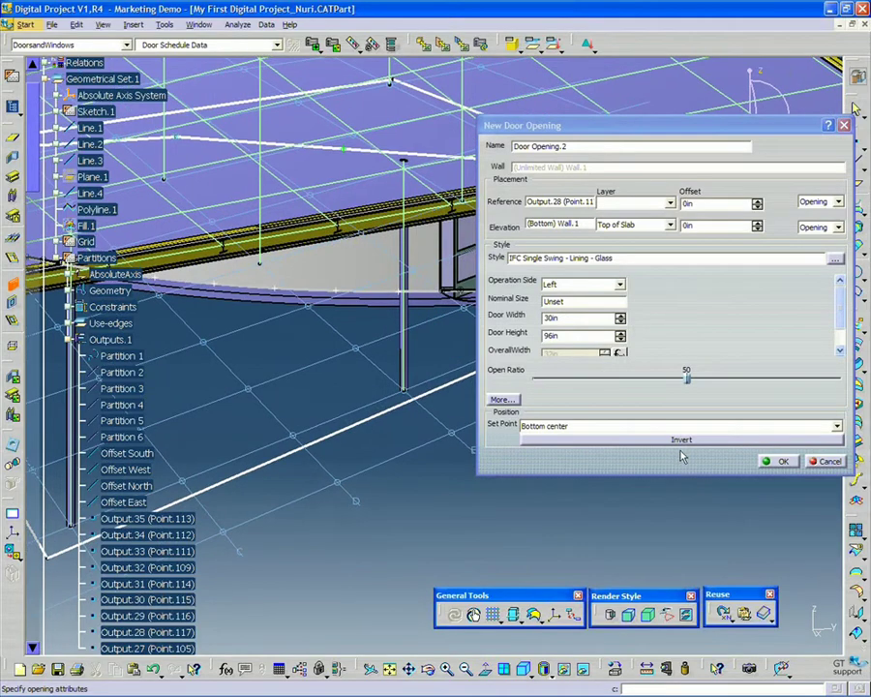
- Create the second door opening with the current settings and save the part
click(784, 464)
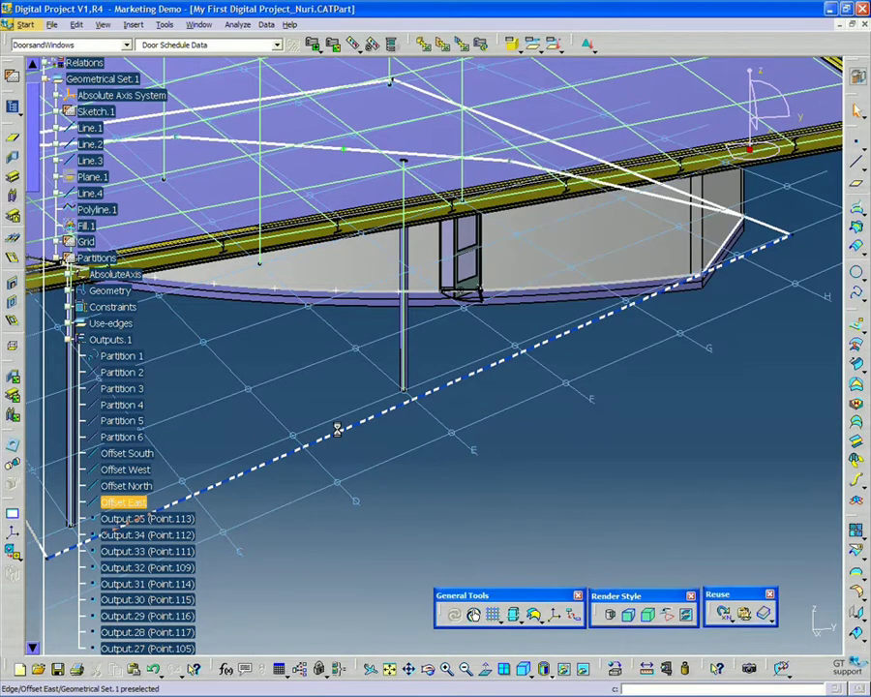
middle_drag(338, 426, 502, 435)
middle_drag(437, 358, 473, 323)
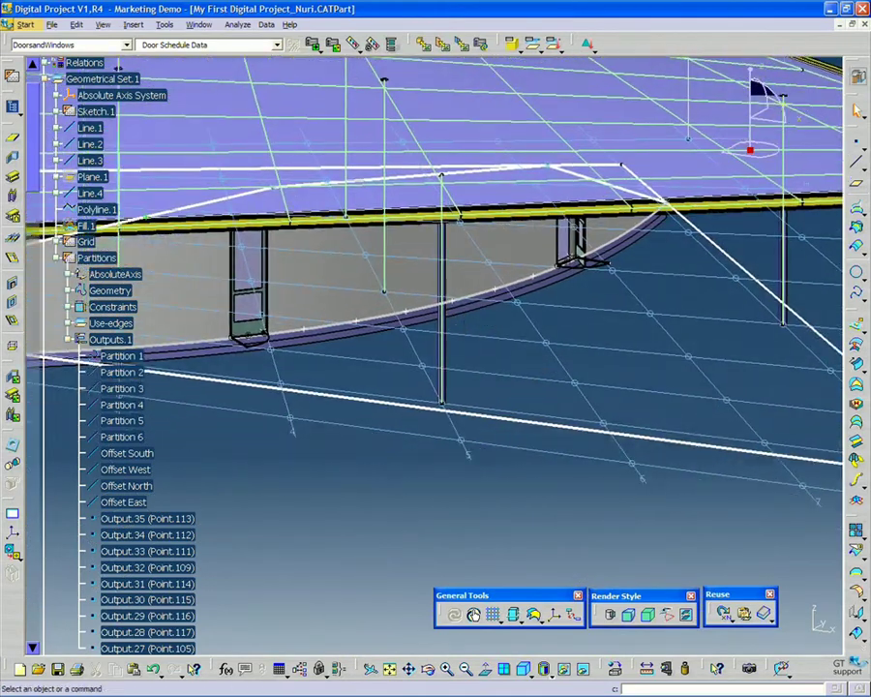
key(ctrl+s)
middle_drag(436, 354, 376, 364)
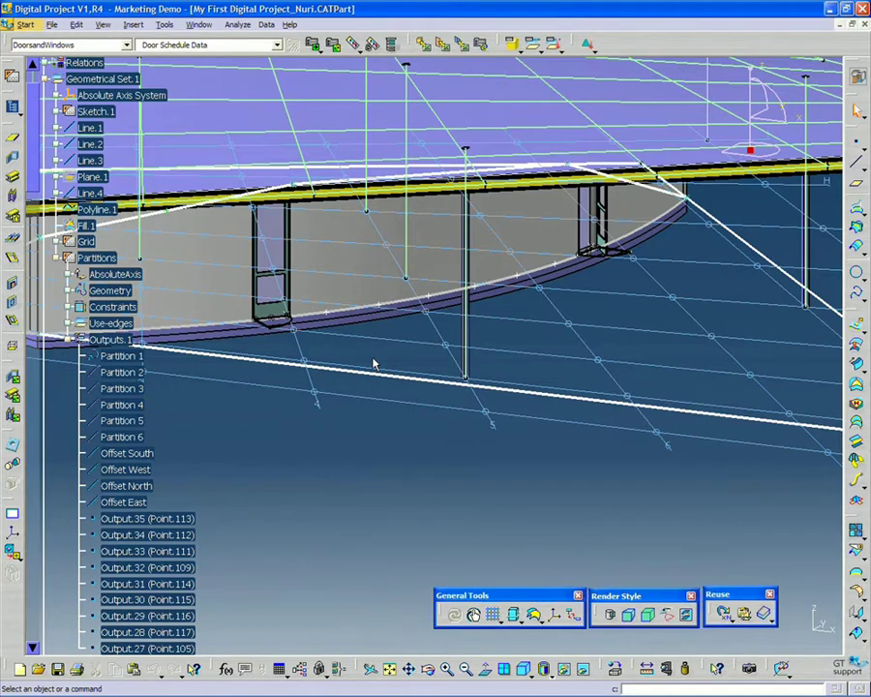
middle_drag(431, 345, 408, 384)
middle_drag(382, 346, 382, 410)
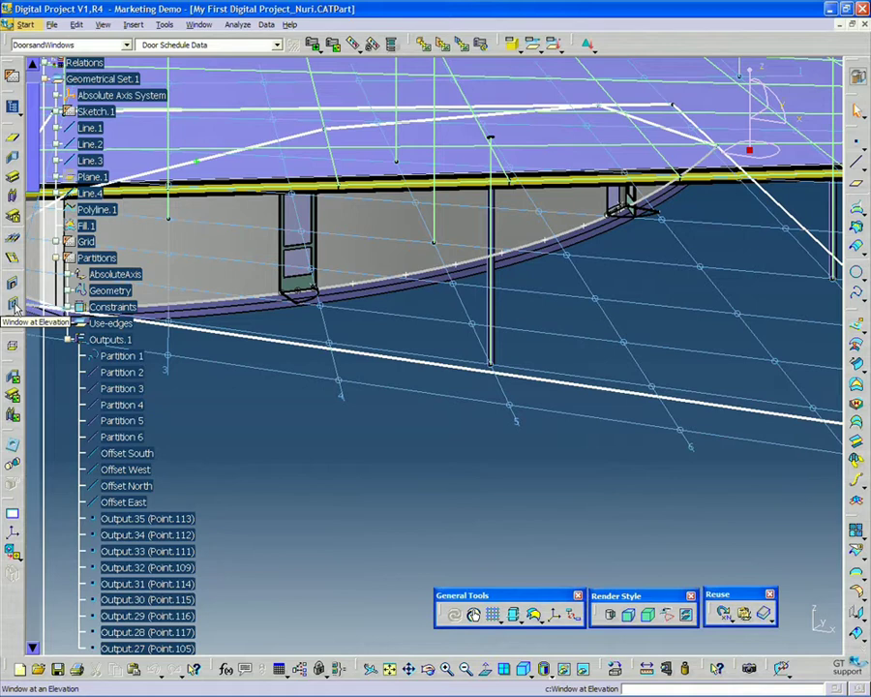
- Start a window opening at elevation in the curved wall and use point Output.34 on its base curve as the placement reference
click(12, 304)
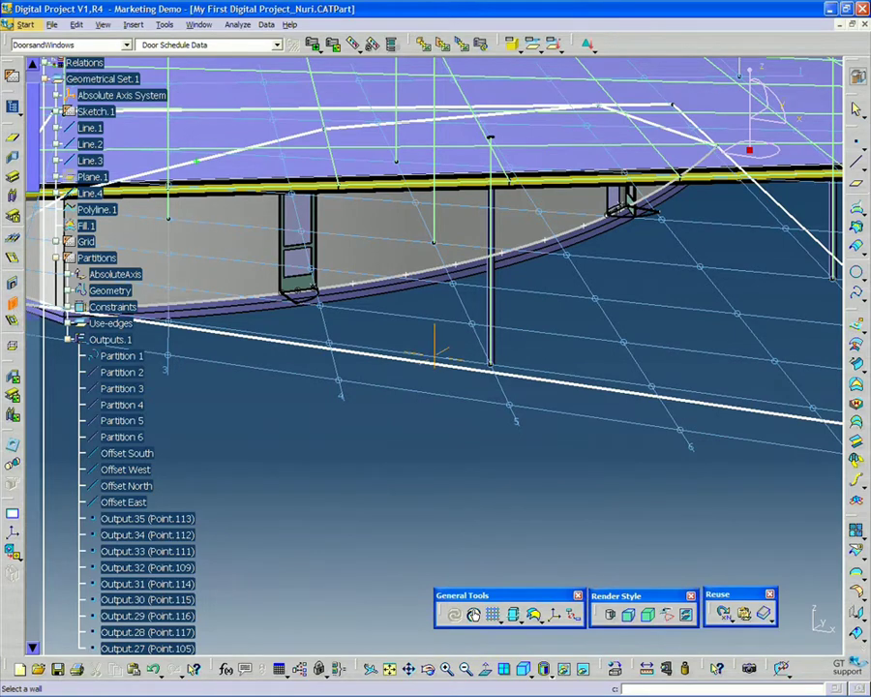
middle_drag(426, 348, 335, 354)
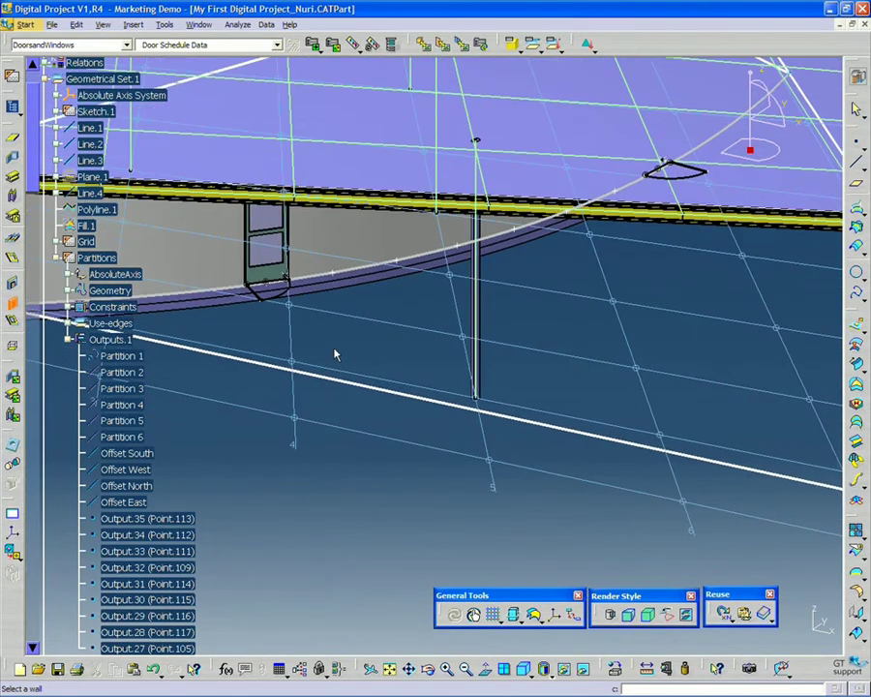
click(355, 231)
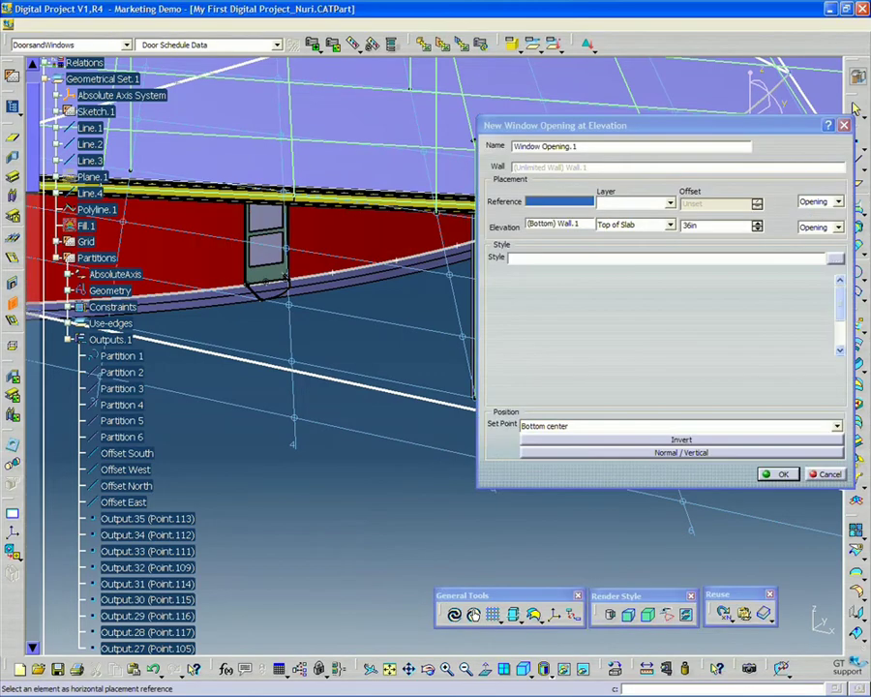
middle_drag(286, 276, 279, 312)
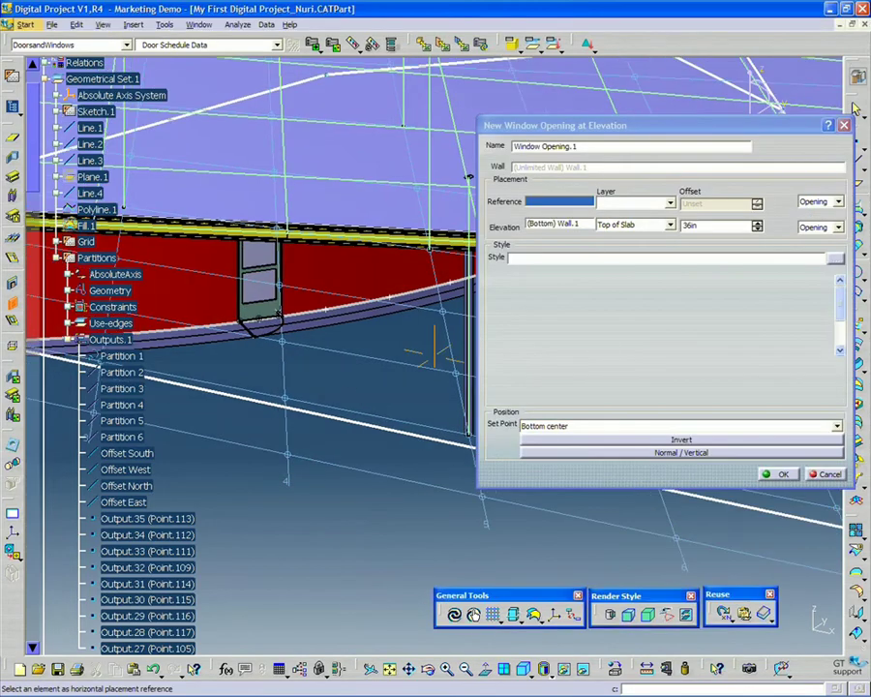
middle_drag(366, 431, 406, 431)
middle_drag(377, 386, 378, 297)
middle_drag(435, 348, 327, 271)
click(361, 293)
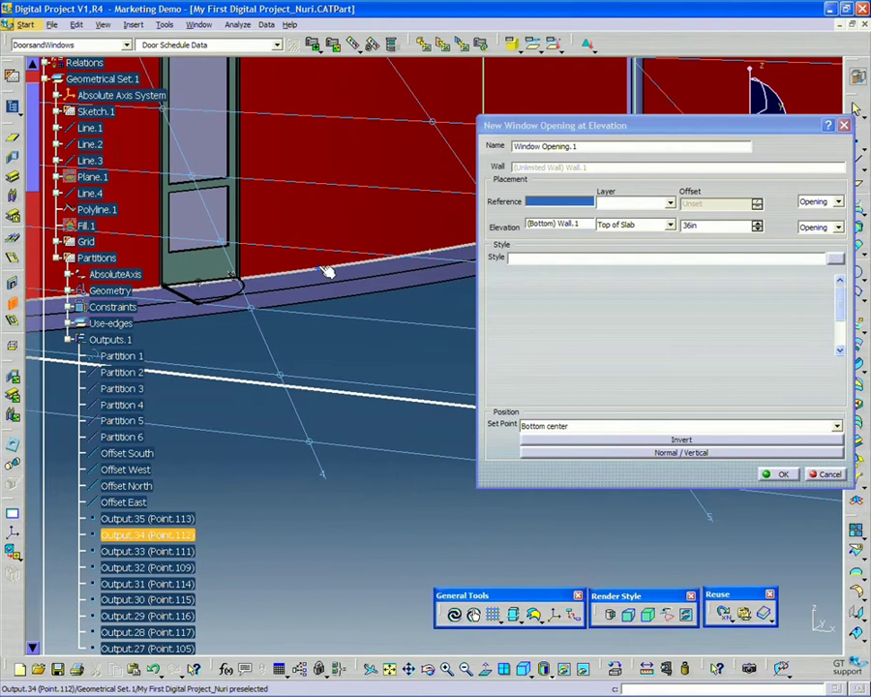
click(231, 275)
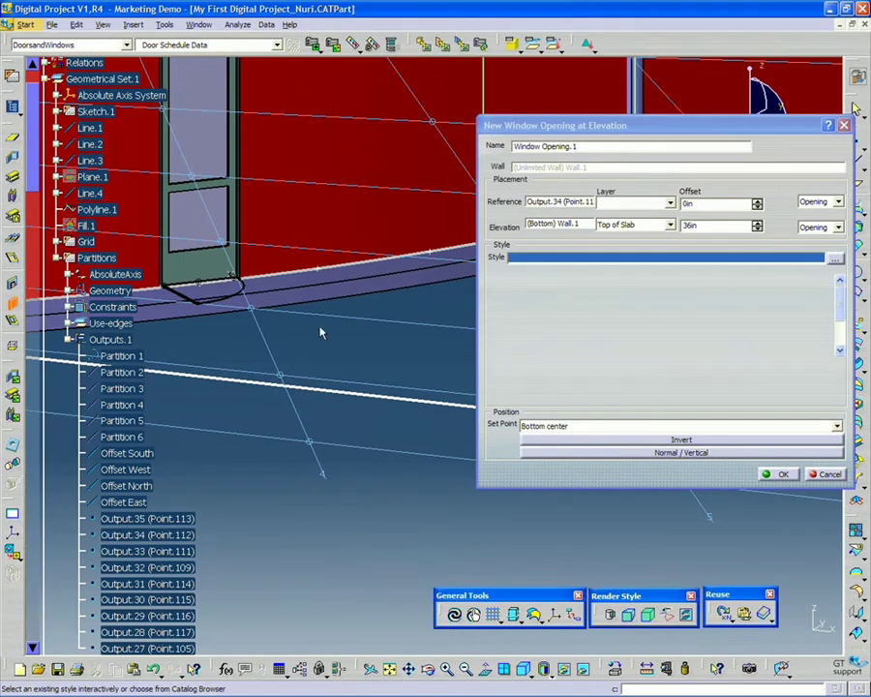
- Assign the IFC Single Panel style from the IFC Standard Windows catalog and set the window width to 40 in
middle_drag(321, 333, 425, 350)
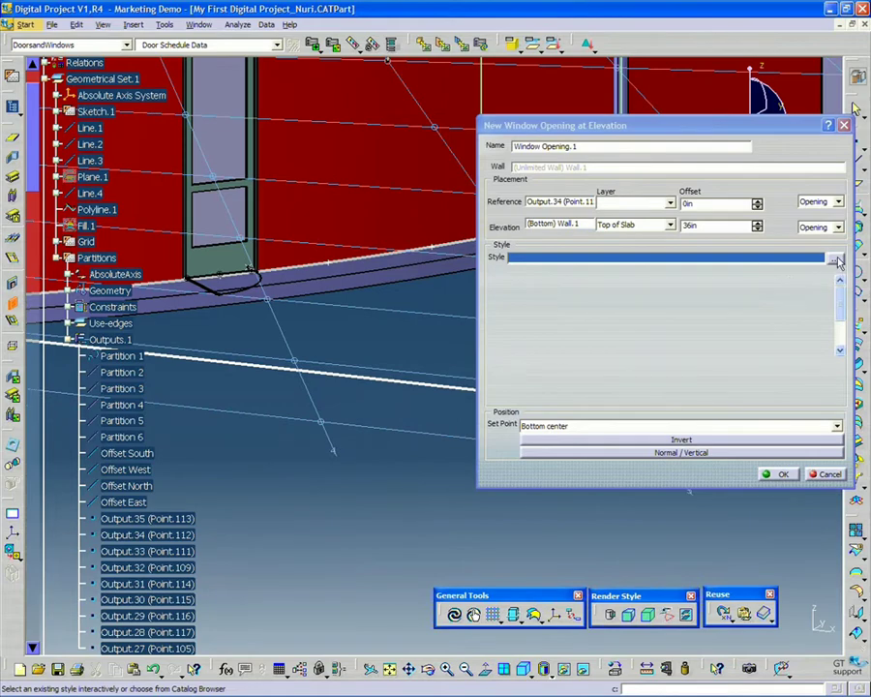
click(834, 259)
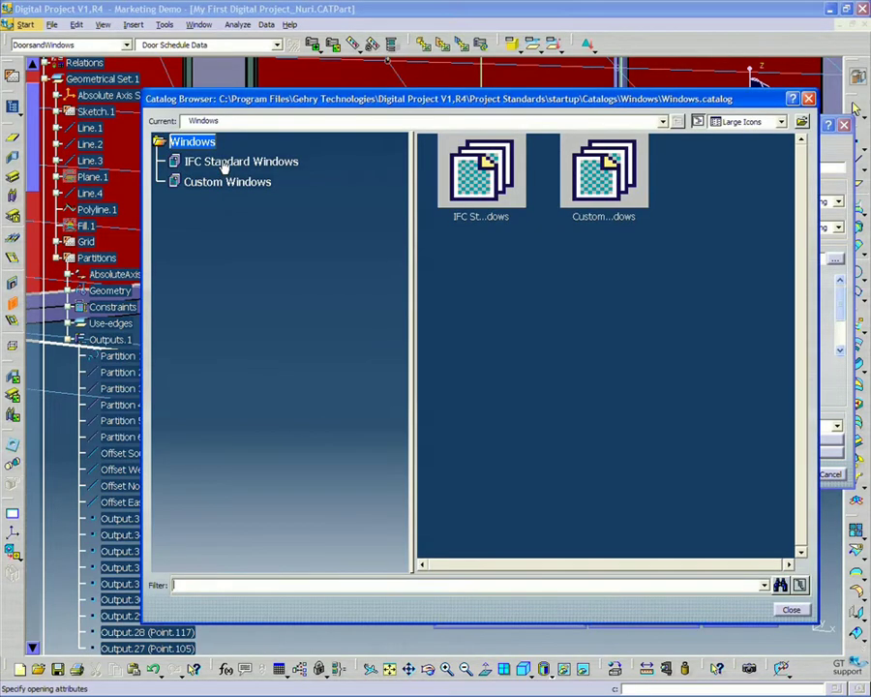
click(224, 163)
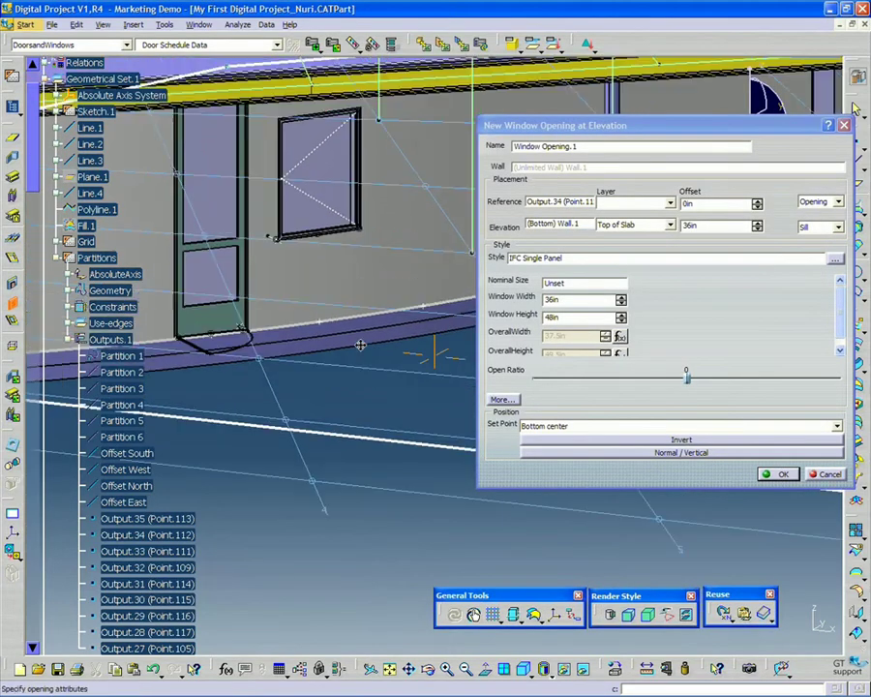
double_click(562, 300)
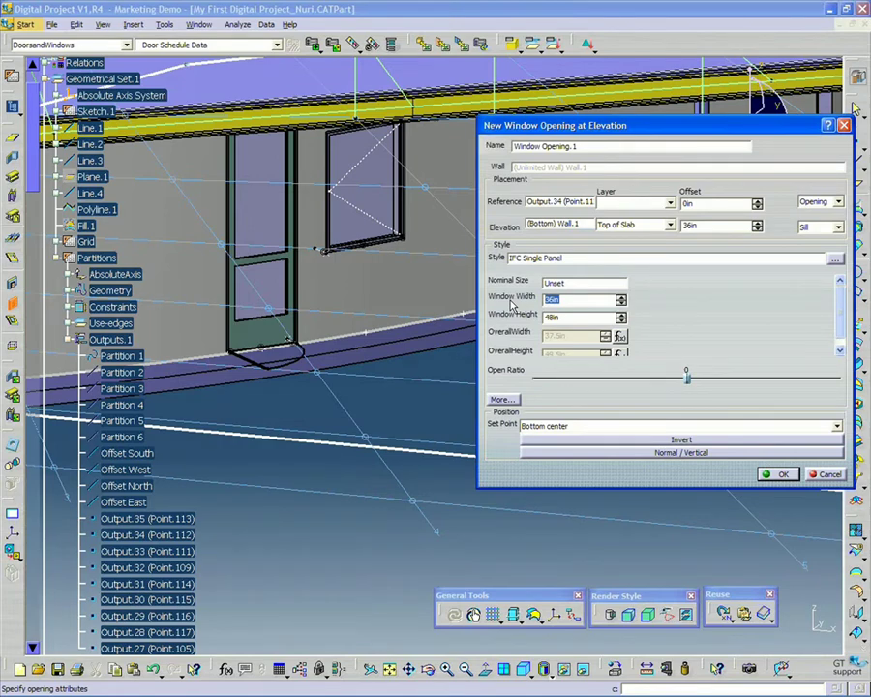
text(40in)
- Try to set the window height to 7'6"
drag(563, 317, 542, 318)
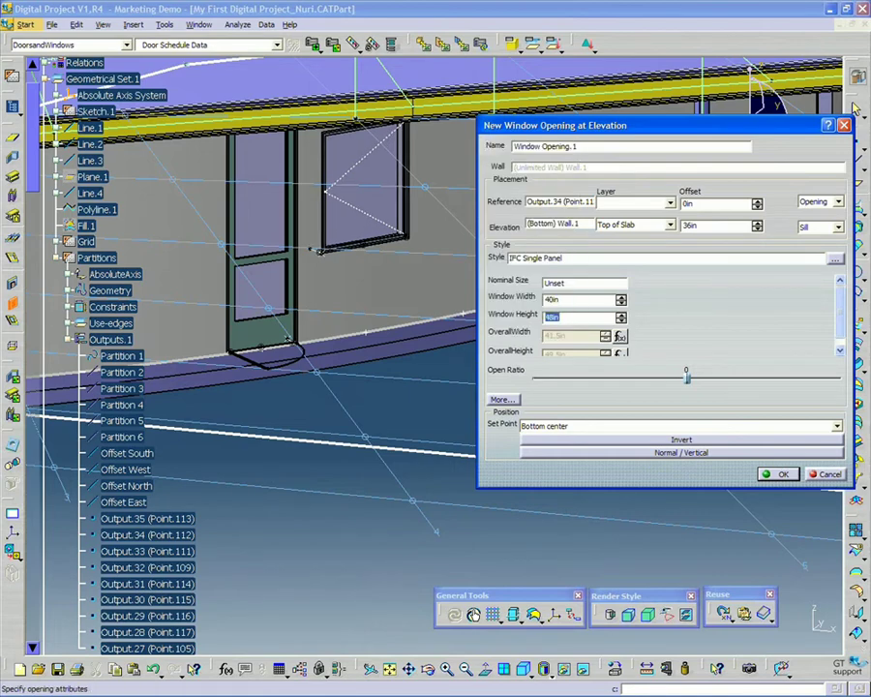
text(7'6")
key(Return)
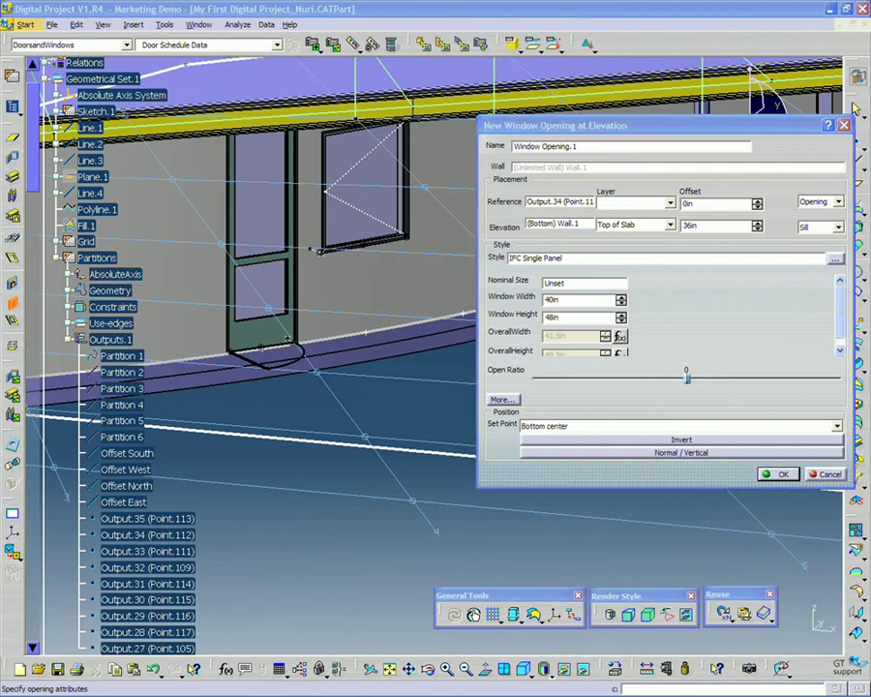
click(838, 617)
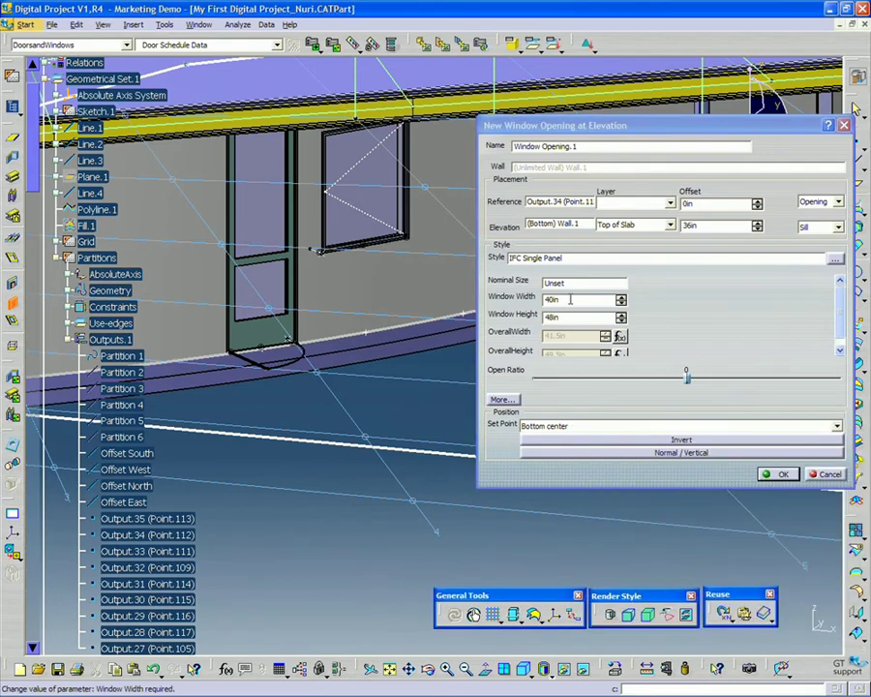
double_click(571, 316)
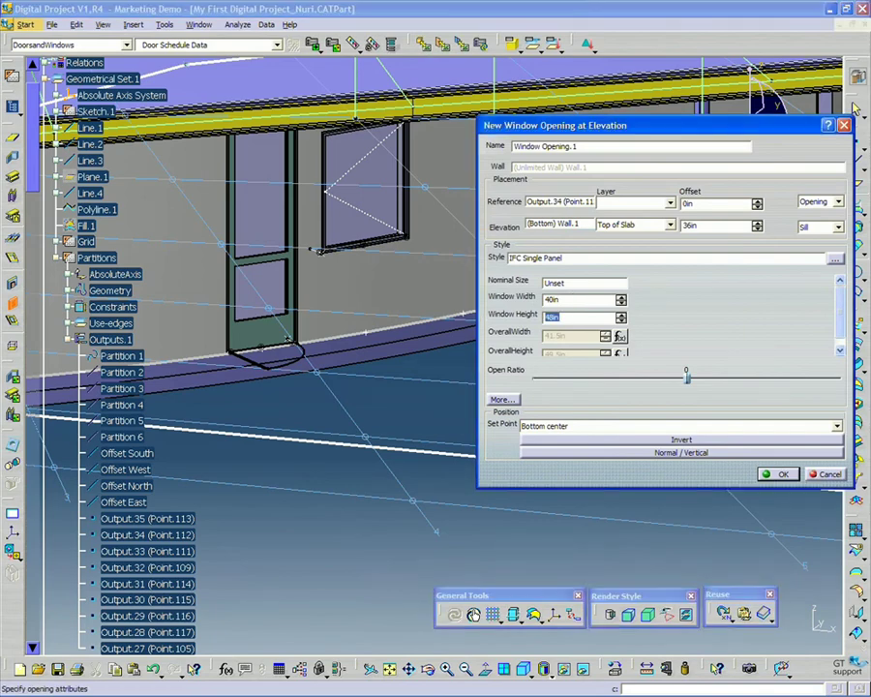